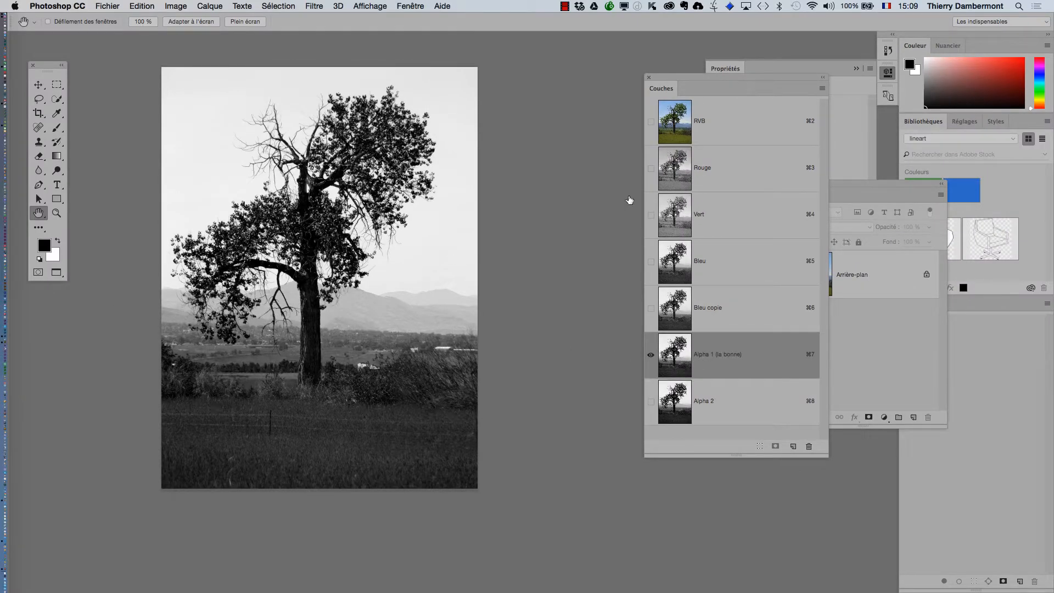
Compare the colour composite with the Alpha 1 (la bonne) channel, and duplicate that alpha channel.
{"action": "left_click", "coordinate": [711, 131]}
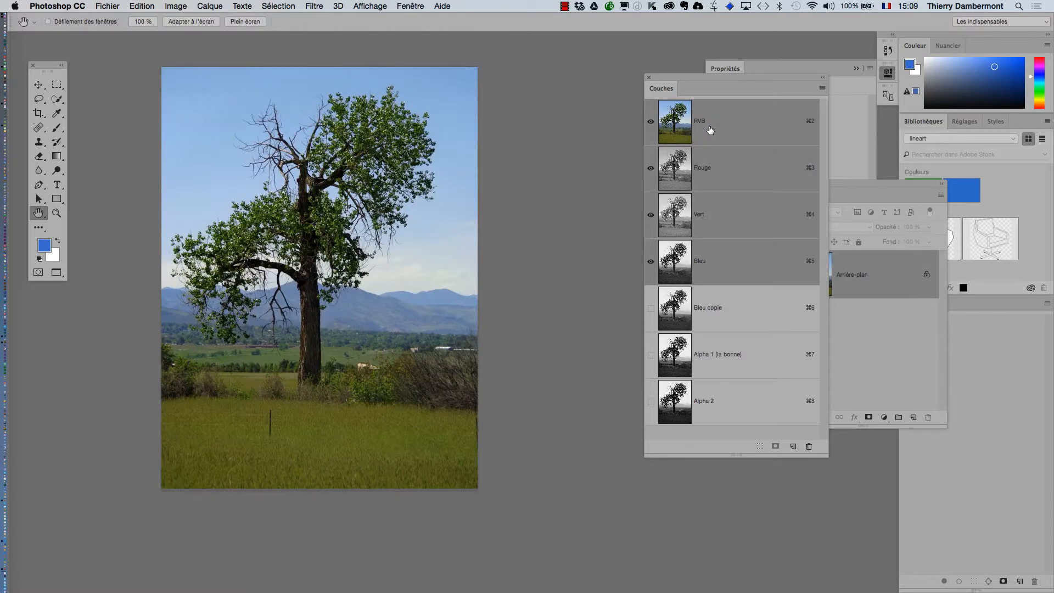
{"action": "left_click", "coordinate": [712, 363]}
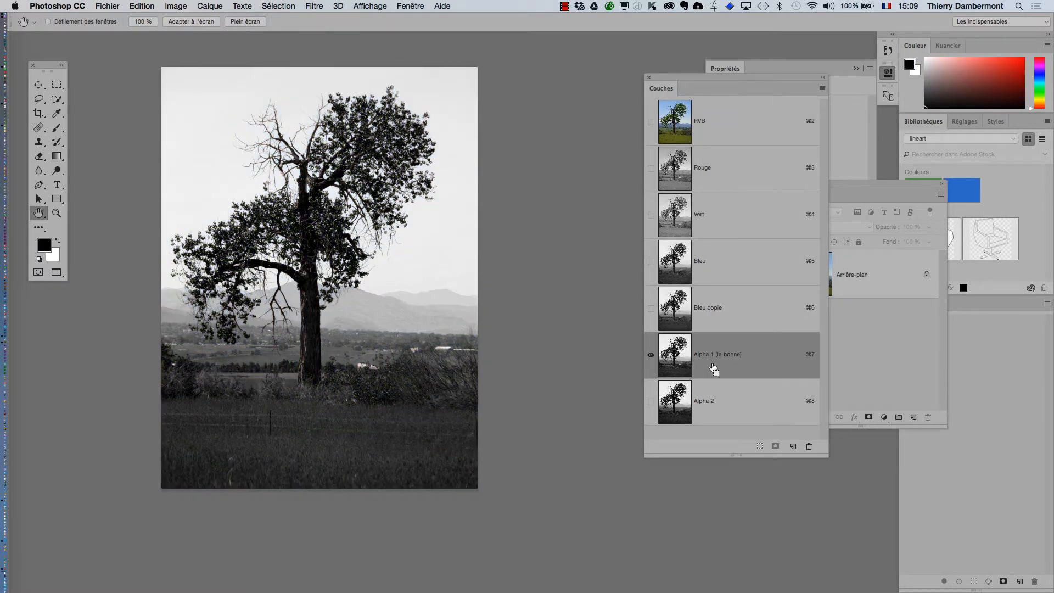
{"action": "left_click_drag", "start_coordinate": [713, 369], "coordinate": [712, 366]}
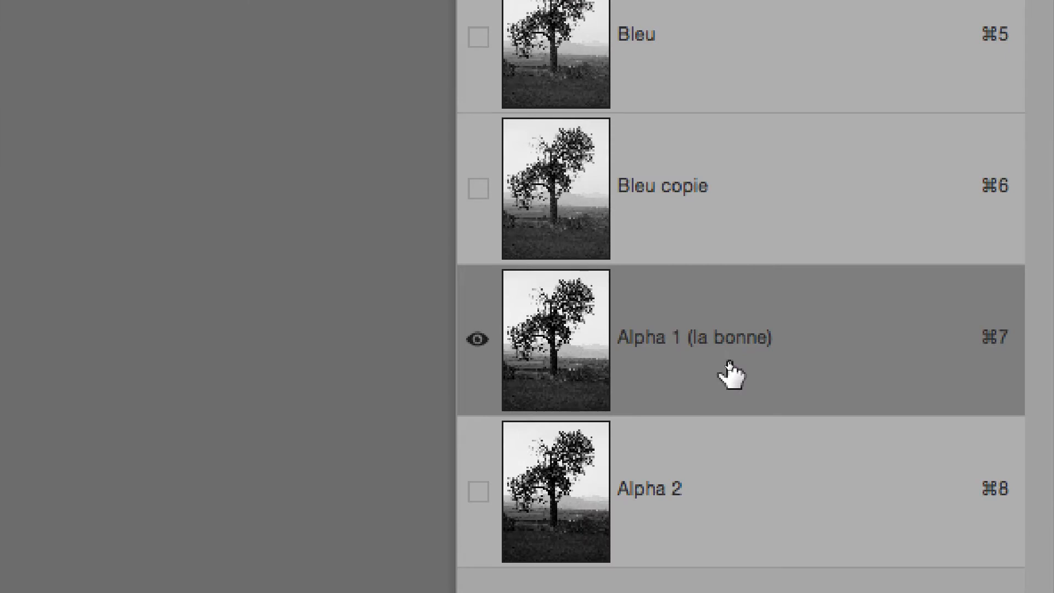
{"action": "left_click_drag", "start_coordinate": [730, 368], "coordinate": [937, 592]}
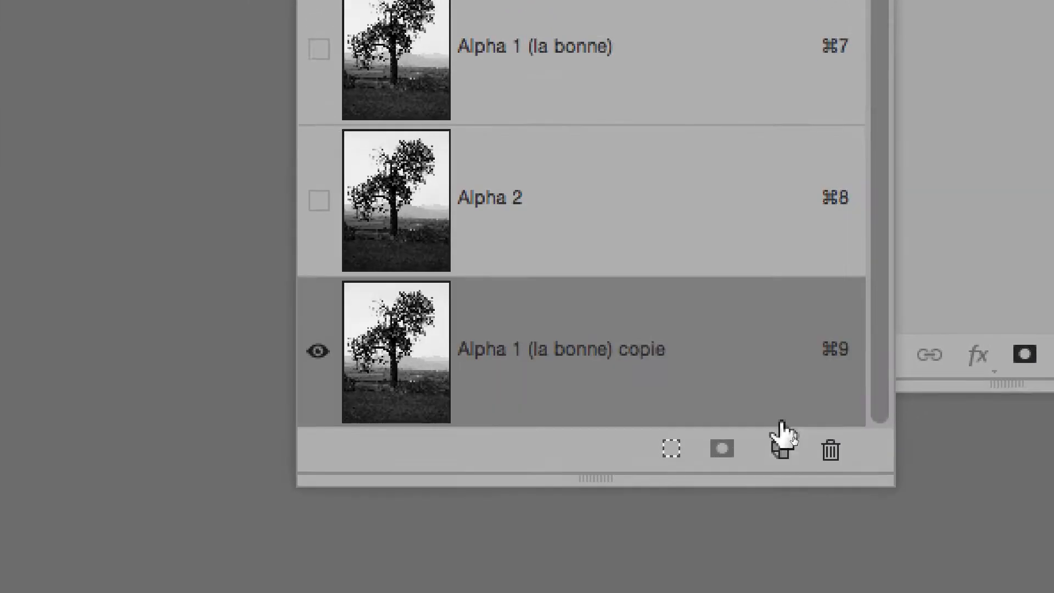
Rename the duplicated channel as Alpha 1 (backup).
{"action": "double_click", "coordinate": [618, 350]}
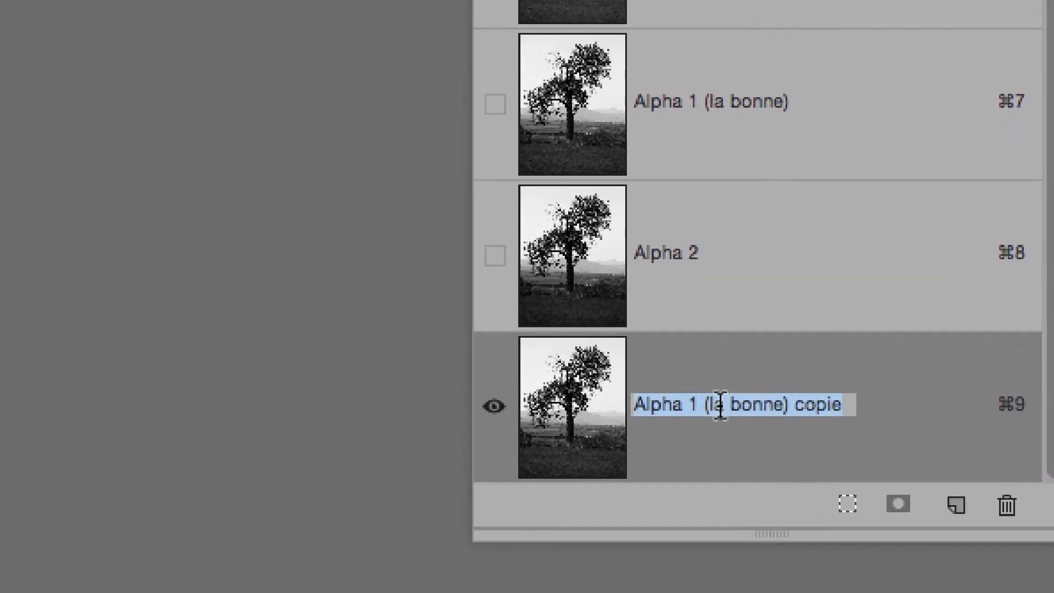
{"action": "left_click_drag", "start_coordinate": [714, 406], "coordinate": [774, 441]}
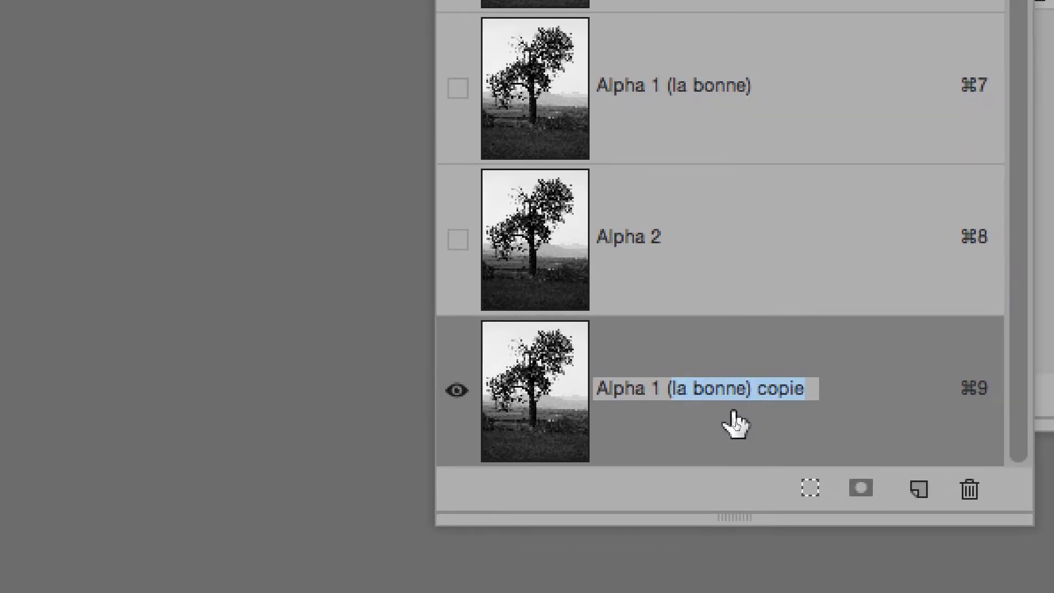
{"action": "type", "text": "(backup"}
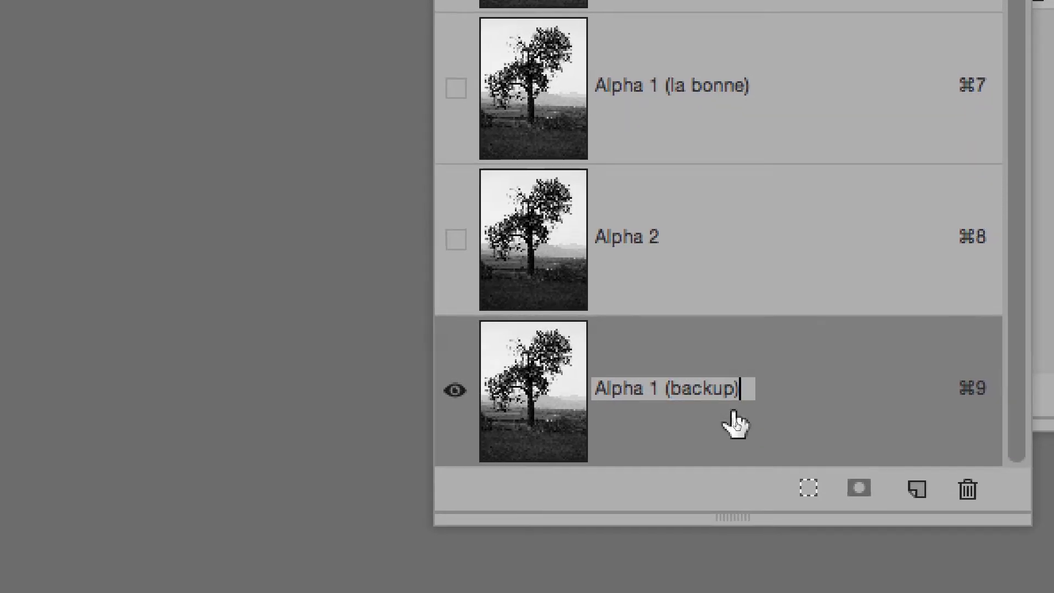
{"action": "key", "text": "Return"}
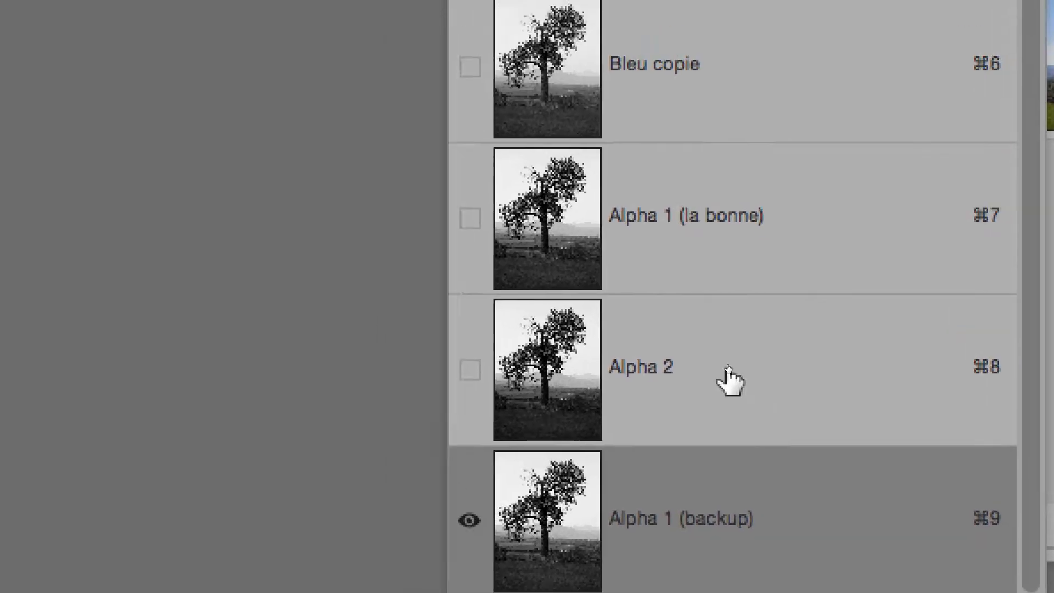
Make the Alpha 1 (la bonne) channel the active channel for editing.
{"action": "left_click", "coordinate": [730, 352]}
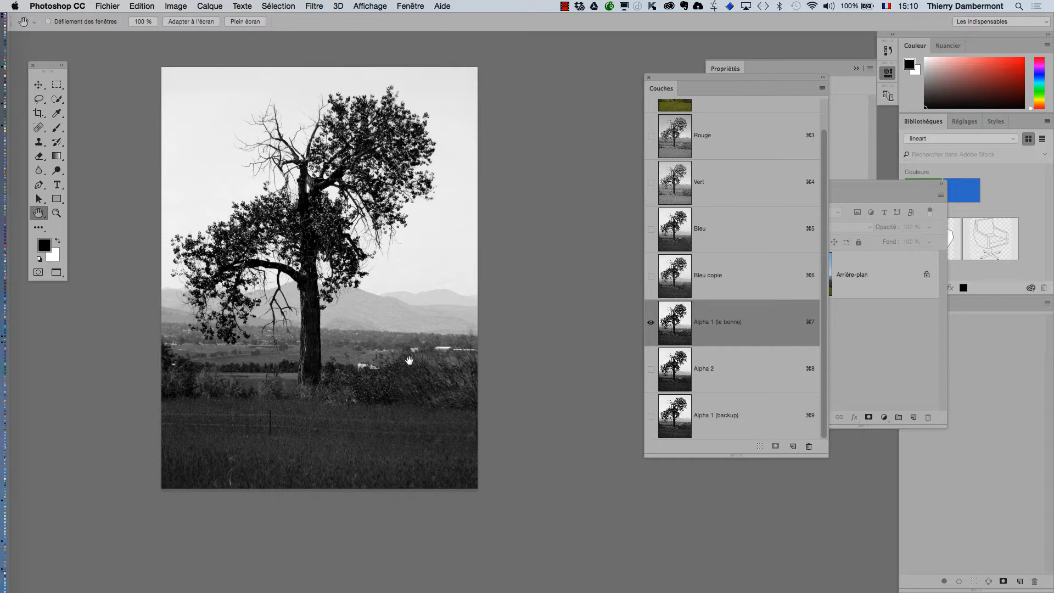
{"action": "scroll", "coordinate": [363, 240], "scroll_direction": "up", "scroll_amount": 5}
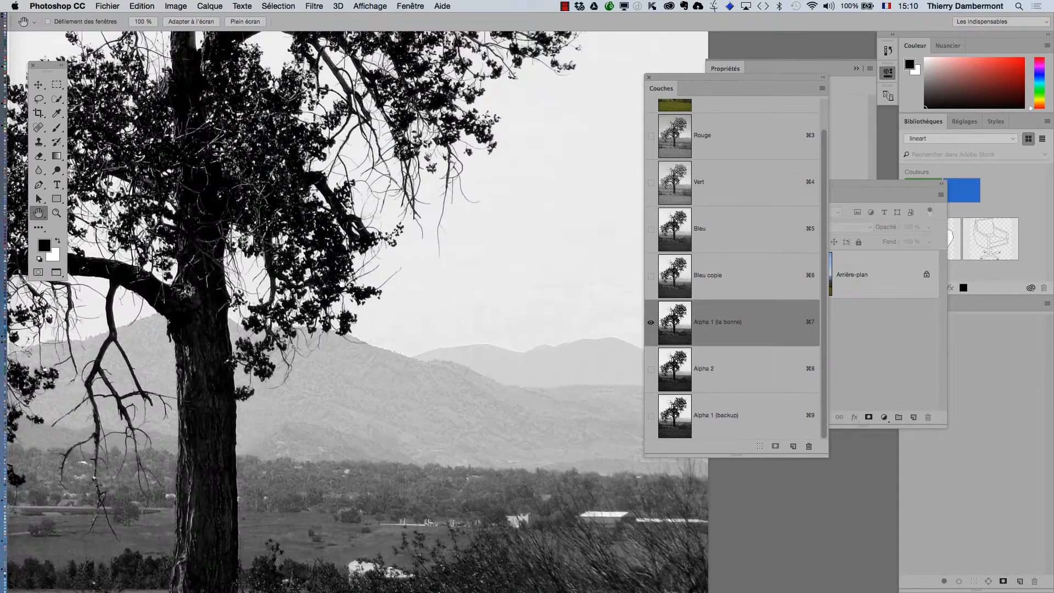
{"action": "scroll", "coordinate": [348, 285], "scroll_direction": "down", "scroll_amount": 2}
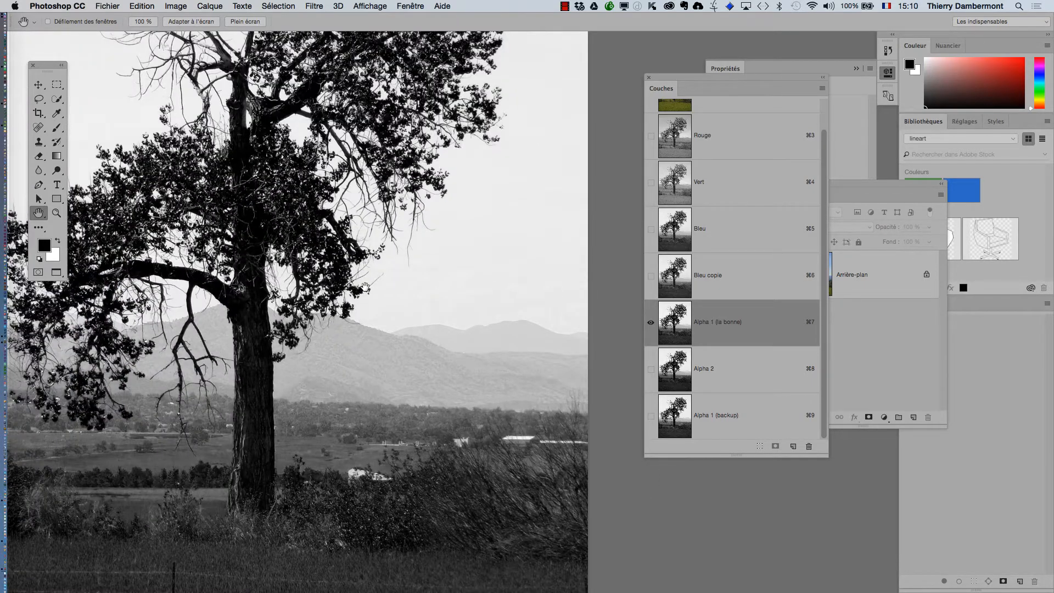
{"action": "left_click_drag", "start_coordinate": [394, 302], "coordinate": [424, 333]}
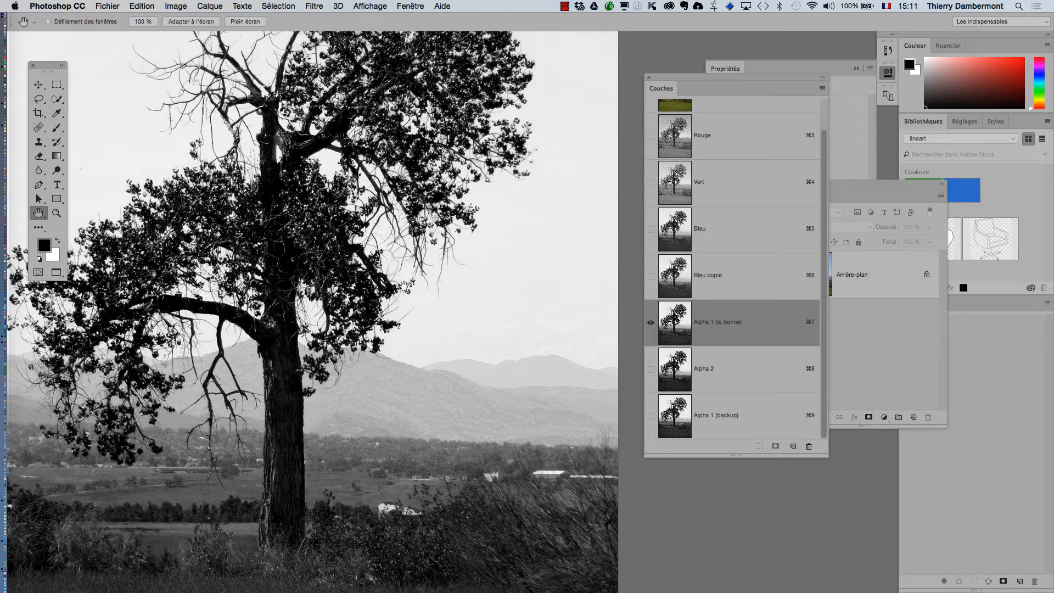
{"action": "left_click_drag", "start_coordinate": [517, 341], "coordinate": [528, 289]}
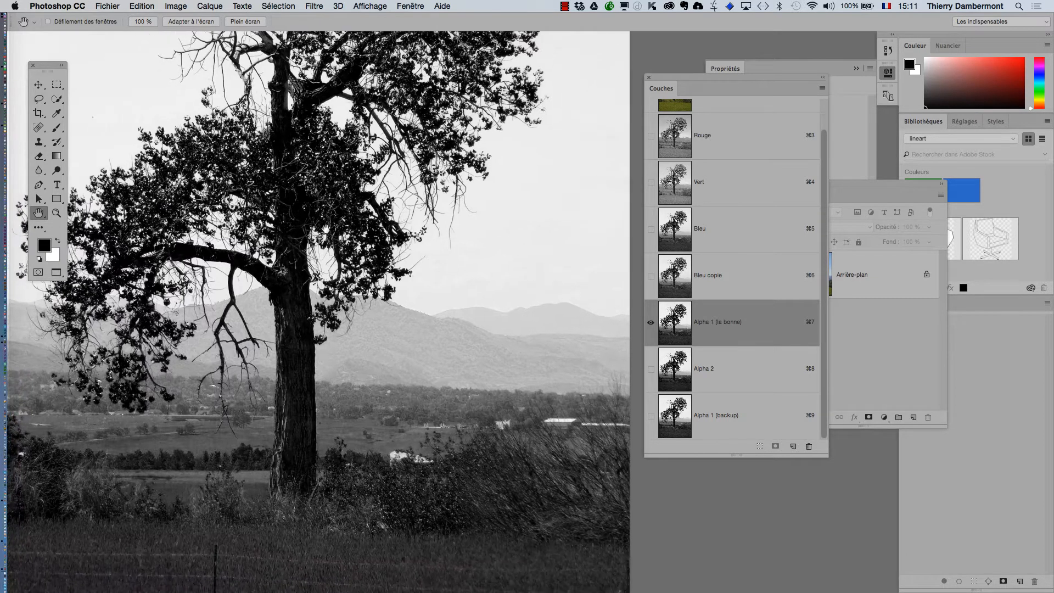
{"action": "left_click_drag", "start_coordinate": [166, 302], "coordinate": [249, 248]}
Set up the Dodge tool with its range on Tons clairs and an exposure of 25 %.
{"action": "left_click", "coordinate": [57, 173]}
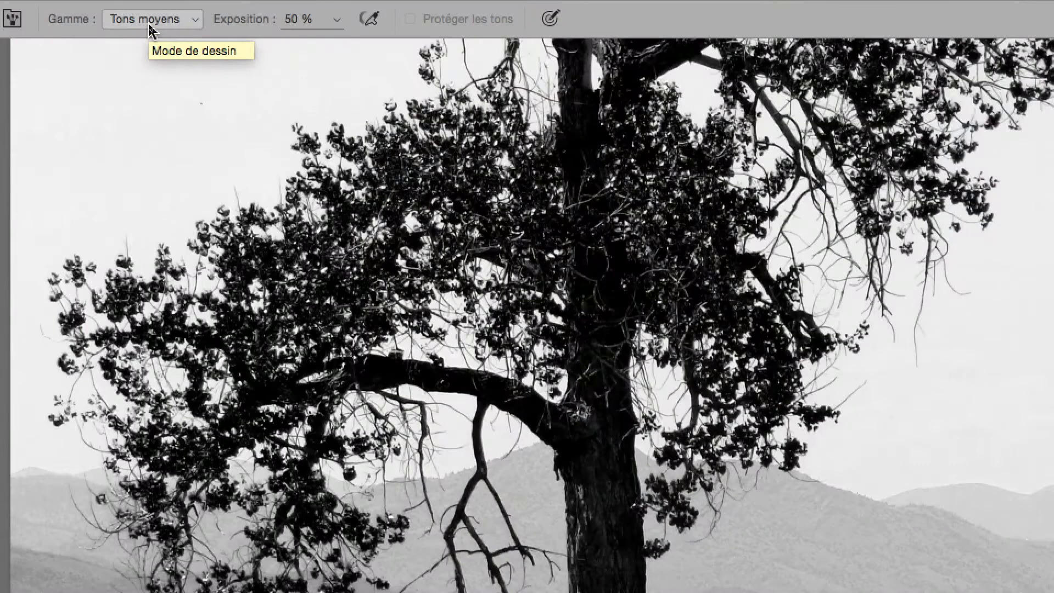
{"action": "left_click", "coordinate": [149, 22]}
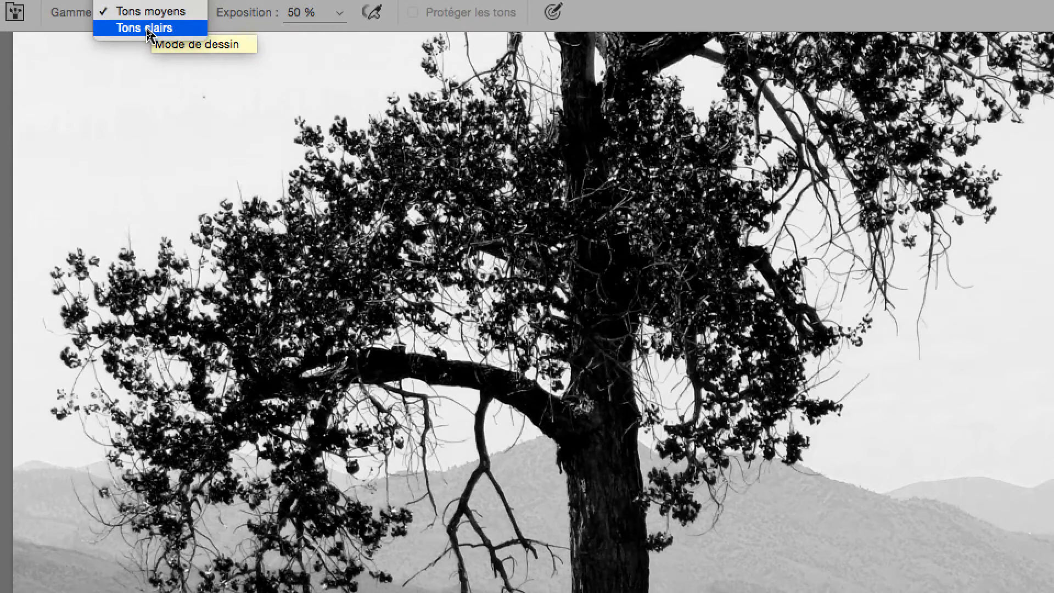
{"action": "left_click", "coordinate": [150, 29]}
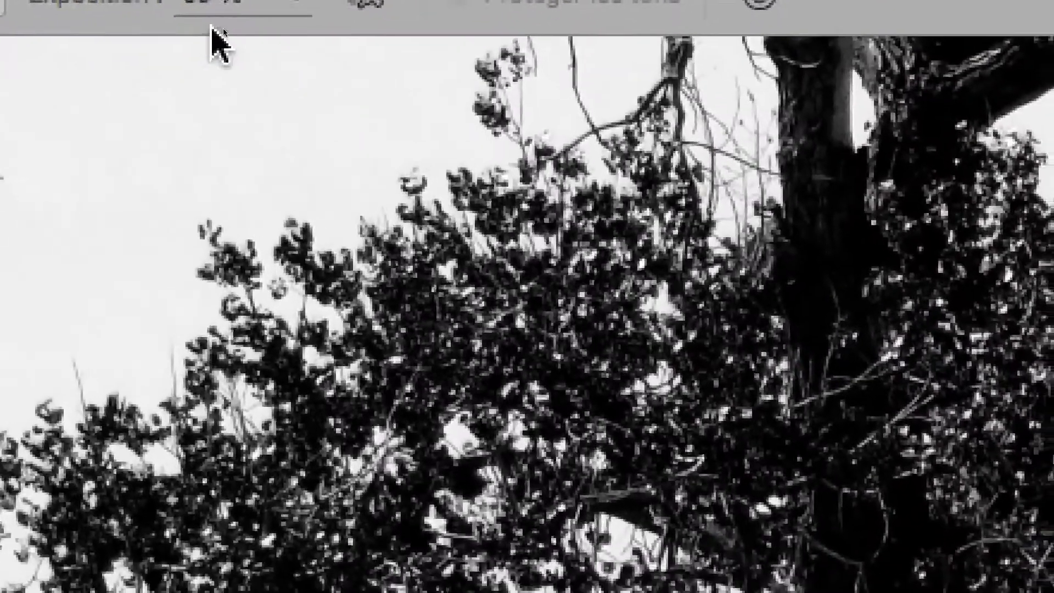
{"action": "left_click", "coordinate": [555, 25]}
{"action": "left_click", "coordinate": [282, 13]}
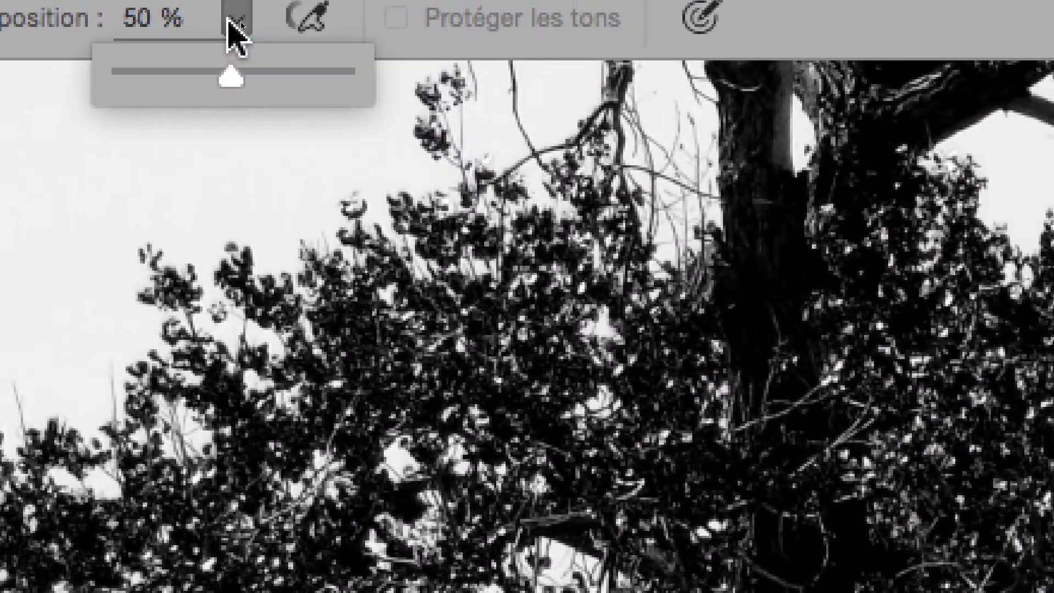
{"action": "left_click", "coordinate": [218, 63]}
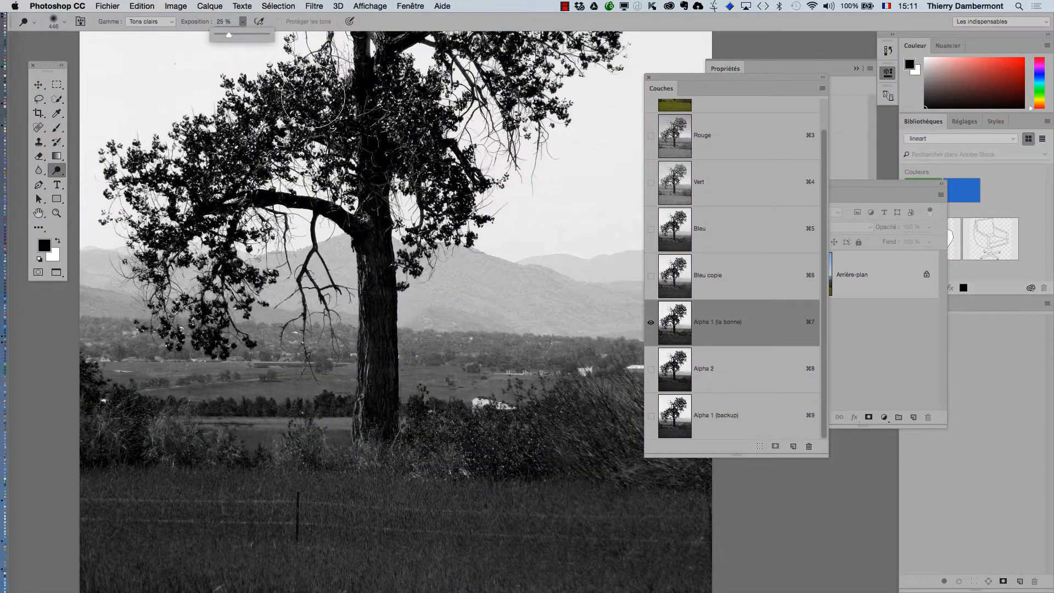
{"action": "left_click", "coordinate": [313, 101]}
Dodge the mountains and sky just right of the trunk to white, using a brush size of 755.
{"action": "left_click_drag", "start_coordinate": [314, 218], "coordinate": [376, 221]}
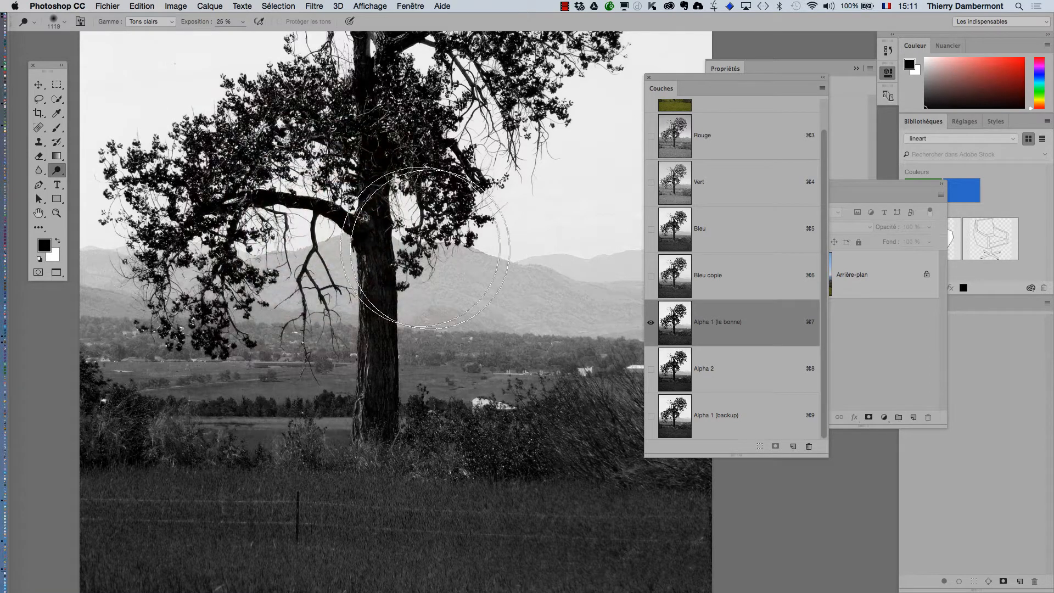
{"action": "left_click_drag", "start_coordinate": [430, 252], "coordinate": [411, 256]}
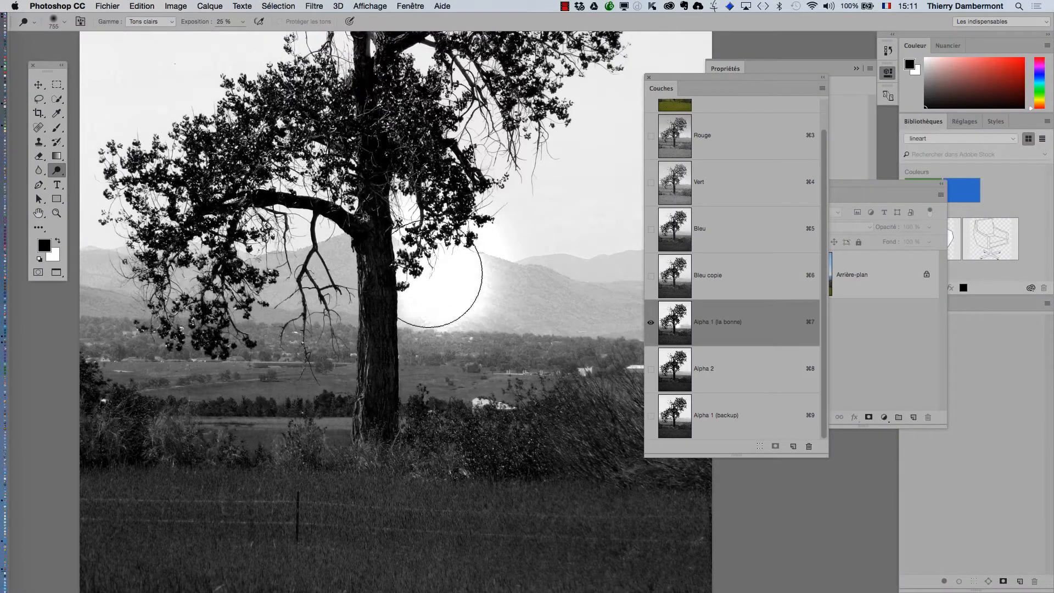
{"action": "mouse_move", "coordinate": [440, 285]}
{"action": "left_mouse_down"}
{"action": "mouse_move", "coordinate": [439, 387]}
{"action": "mouse_move", "coordinate": [442, 332]}
{"action": "mouse_move", "coordinate": [477, 354]}
{"action": "mouse_move", "coordinate": [527, 220]}
{"action": "left_mouse_up"}
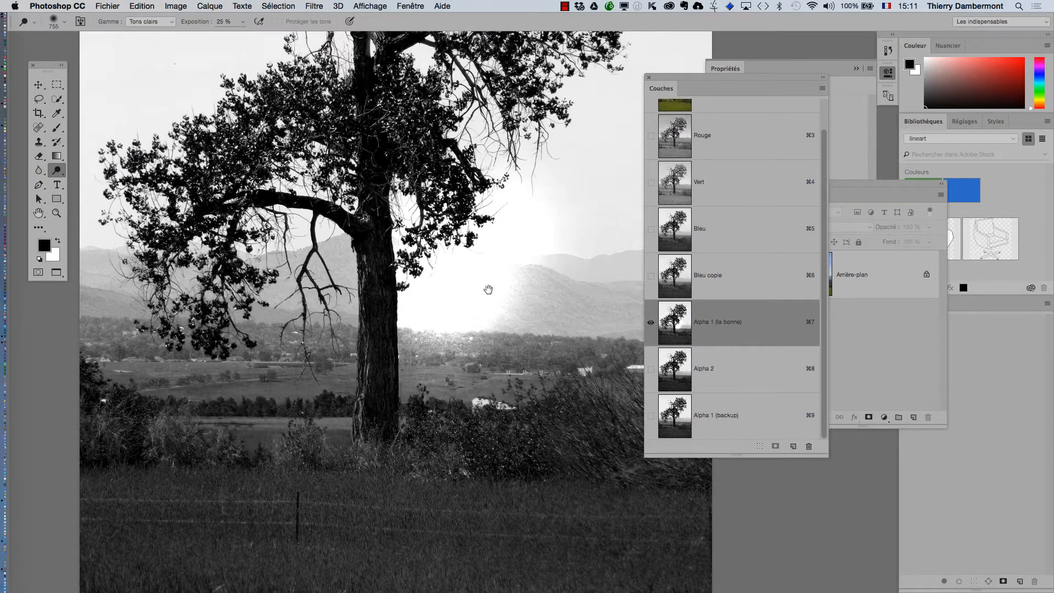
Dodge the sky around the tree's upper crown and bare branches, and down the left side of the tree.
{"action": "mouse_move", "coordinate": [489, 290]}
{"action": "left_mouse_down"}
{"action": "mouse_move", "coordinate": [402, 486]}
{"action": "mouse_move", "coordinate": [448, 388]}
{"action": "mouse_move", "coordinate": [381, 348]}
{"action": "mouse_move", "coordinate": [417, 337]}
{"action": "mouse_move", "coordinate": [433, 303]}
{"action": "mouse_move", "coordinate": [510, 337]}
{"action": "mouse_move", "coordinate": [545, 275]}
{"action": "mouse_move", "coordinate": [490, 251]}
{"action": "mouse_move", "coordinate": [459, 340]}
{"action": "mouse_move", "coordinate": [577, 310]}
{"action": "mouse_move", "coordinate": [562, 213]}
{"action": "mouse_move", "coordinate": [530, 189]}
{"action": "mouse_move", "coordinate": [564, 348]}
{"action": "left_mouse_up"}
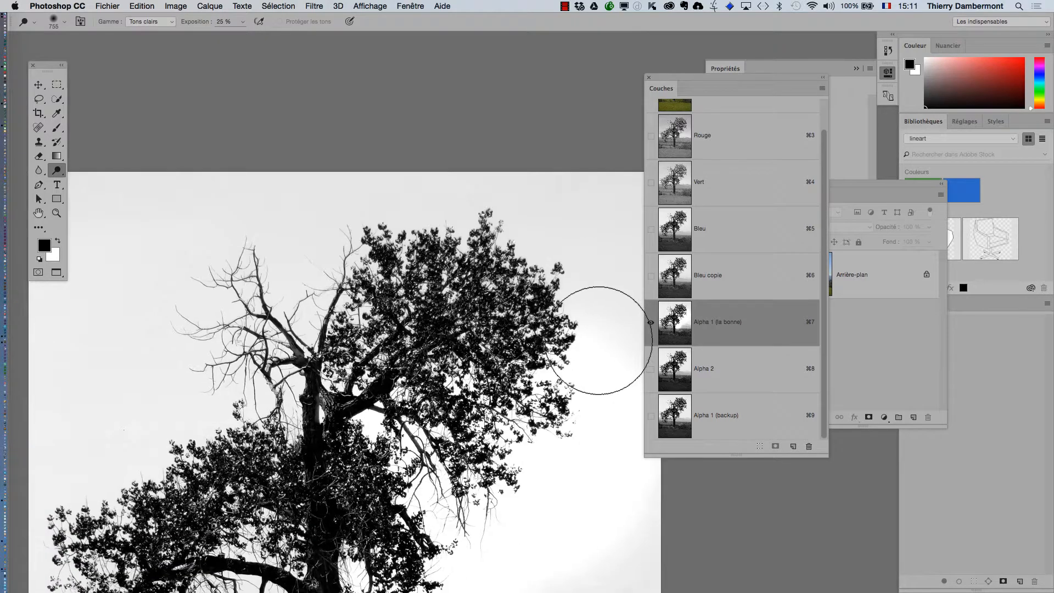
{"action": "mouse_move", "coordinate": [602, 318]}
{"action": "left_mouse_down"}
{"action": "mouse_move", "coordinate": [553, 240]}
{"action": "mouse_move", "coordinate": [568, 254]}
{"action": "mouse_move", "coordinate": [449, 188]}
{"action": "mouse_move", "coordinate": [430, 275]}
{"action": "mouse_move", "coordinate": [511, 259]}
{"action": "mouse_move", "coordinate": [436, 190]}
{"action": "mouse_move", "coordinate": [341, 241]}
{"action": "mouse_move", "coordinate": [304, 327]}
{"action": "mouse_move", "coordinate": [285, 262]}
{"action": "mouse_move", "coordinate": [195, 273]}
{"action": "mouse_move", "coordinate": [239, 379]}
{"action": "left_mouse_up"}
{"action": "mouse_move", "coordinate": [239, 379]}
{"action": "left_mouse_down"}
{"action": "mouse_move", "coordinate": [274, 364]}
{"action": "mouse_move", "coordinate": [430, 217]}
{"action": "left_mouse_up"}
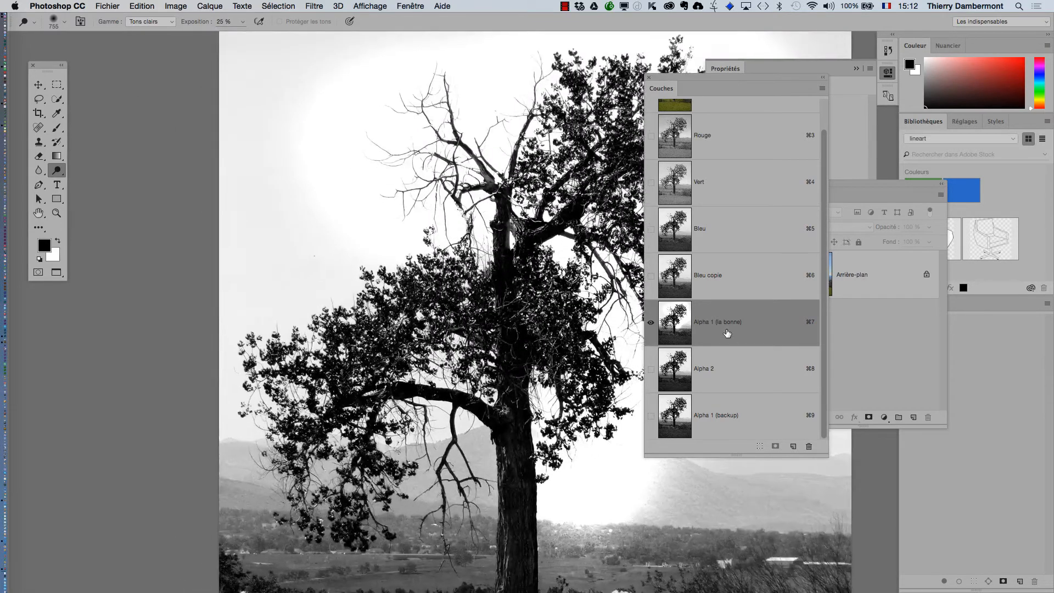
{"action": "mouse_move", "coordinate": [446, 180]}
{"action": "left_mouse_down"}
{"action": "mouse_move", "coordinate": [397, 265]}
{"action": "mouse_move", "coordinate": [436, 260]}
{"action": "mouse_move", "coordinate": [339, 253]}
{"action": "mouse_move", "coordinate": [250, 289]}
{"action": "mouse_move", "coordinate": [251, 380]}
{"action": "mouse_move", "coordinate": [261, 373]}
{"action": "mouse_move", "coordinate": [226, 358]}
{"action": "mouse_move", "coordinate": [235, 511]}
{"action": "mouse_move", "coordinate": [246, 496]}
{"action": "mouse_move", "coordinate": [281, 490]}
{"action": "left_mouse_up"}
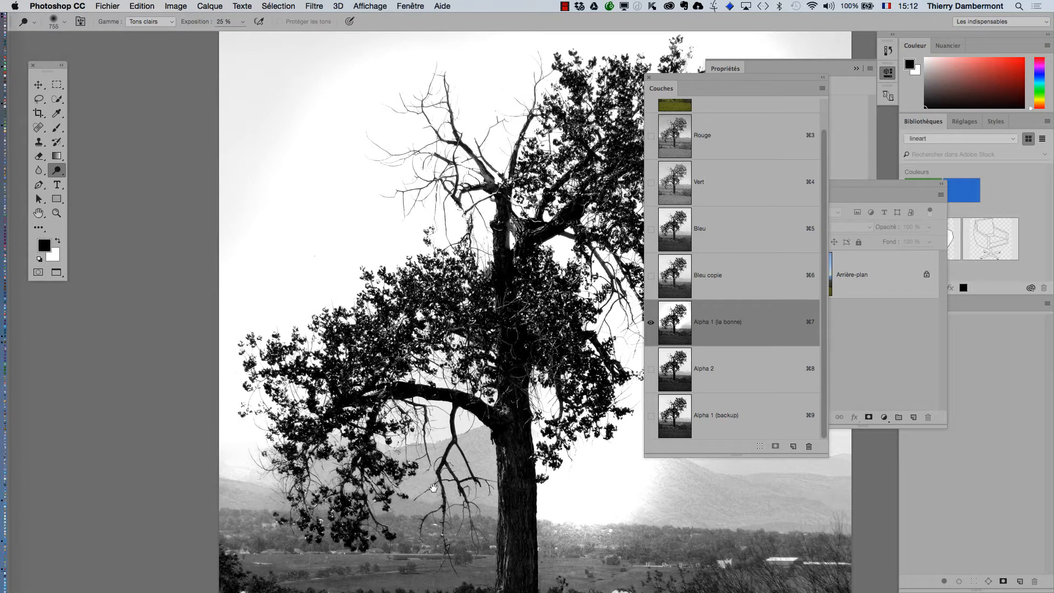
Dodge the hills and distant treeline behind the low branches left of the trunk, reducing the brush size to 311.
{"action": "mouse_move", "coordinate": [430, 485]}
{"action": "left_mouse_down"}
{"action": "mouse_move", "coordinate": [372, 386]}
{"action": "mouse_move", "coordinate": [414, 327]}
{"action": "mouse_move", "coordinate": [380, 394]}
{"action": "mouse_move", "coordinate": [236, 315]}
{"action": "mouse_move", "coordinate": [270, 391]}
{"action": "mouse_move", "coordinate": [247, 368]}
{"action": "mouse_move", "coordinate": [190, 354]}
{"action": "mouse_move", "coordinate": [142, 385]}
{"action": "mouse_move", "coordinate": [211, 439]}
{"action": "mouse_move", "coordinate": [234, 384]}
{"action": "mouse_move", "coordinate": [328, 384]}
{"action": "mouse_move", "coordinate": [244, 416]}
{"action": "mouse_move", "coordinate": [312, 455]}
{"action": "mouse_move", "coordinate": [404, 414]}
{"action": "mouse_move", "coordinate": [376, 409]}
{"action": "left_mouse_up"}
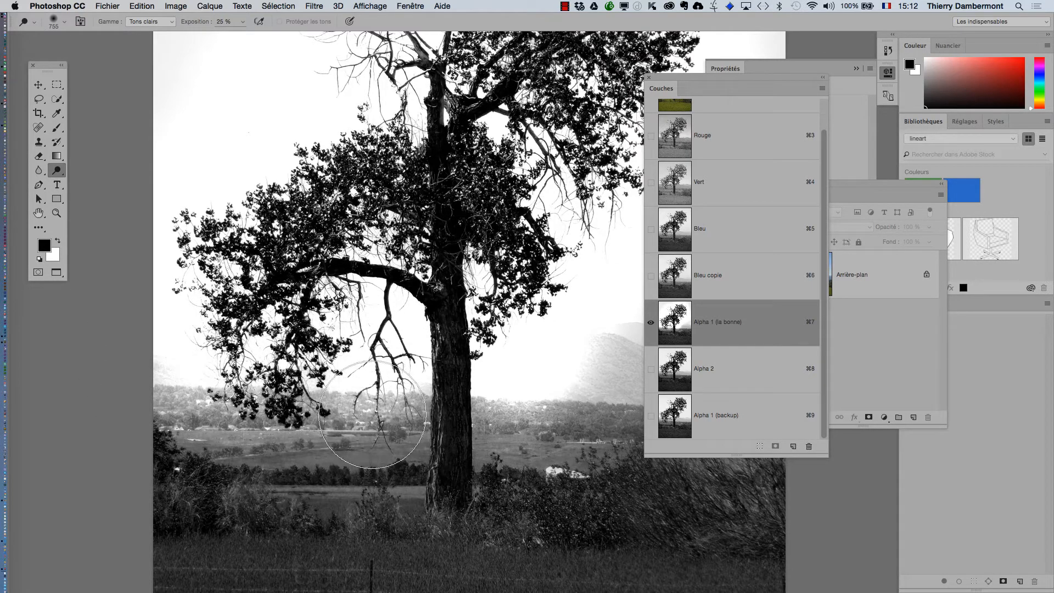
{"action": "scroll", "coordinate": [375, 426], "scroll_direction": "up", "scroll_amount": 5}
{"action": "mouse_move", "coordinate": [312, 380]}
{"action": "left_mouse_down"}
{"action": "mouse_move", "coordinate": [275, 381]}
{"action": "mouse_move", "coordinate": [384, 379]}
{"action": "mouse_move", "coordinate": [431, 358]}
{"action": "mouse_move", "coordinate": [439, 428]}
{"action": "mouse_move", "coordinate": [412, 393]}
{"action": "mouse_move", "coordinate": [377, 424]}
{"action": "left_mouse_up"}
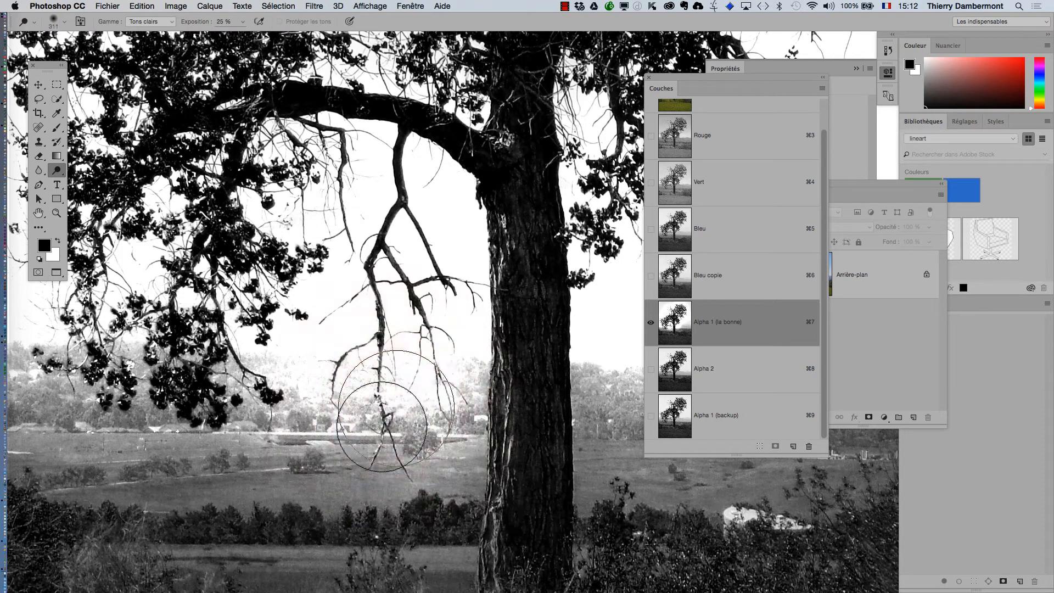
{"action": "left_click_drag", "start_coordinate": [213, 426], "coordinate": [283, 410]}
{"action": "mouse_move", "coordinate": [184, 362]}
{"action": "left_mouse_down"}
{"action": "mouse_move", "coordinate": [171, 381]}
{"action": "mouse_move", "coordinate": [133, 323]}
{"action": "mouse_move", "coordinate": [115, 378]}
{"action": "mouse_move", "coordinate": [137, 417]}
{"action": "mouse_move", "coordinate": [79, 359]}
{"action": "mouse_move", "coordinate": [130, 436]}
{"action": "mouse_move", "coordinate": [178, 410]}
{"action": "mouse_move", "coordinate": [99, 327]}
{"action": "mouse_move", "coordinate": [239, 439]}
{"action": "mouse_move", "coordinate": [233, 403]}
{"action": "mouse_move", "coordinate": [279, 323]}
{"action": "mouse_move", "coordinate": [294, 372]}
{"action": "mouse_move", "coordinate": [344, 349]}
{"action": "mouse_move", "coordinate": [316, 425]}
{"action": "mouse_move", "coordinate": [331, 422]}
{"action": "mouse_move", "coordinate": [191, 391]}
{"action": "mouse_move", "coordinate": [248, 432]}
{"action": "mouse_move", "coordinate": [251, 425]}
{"action": "mouse_move", "coordinate": [65, 353]}
{"action": "mouse_move", "coordinate": [152, 457]}
{"action": "mouse_move", "coordinate": [100, 399]}
{"action": "mouse_move", "coordinate": [239, 451]}
{"action": "mouse_move", "coordinate": [311, 405]}
{"action": "mouse_move", "coordinate": [299, 403]}
{"action": "mouse_move", "coordinate": [355, 405]}
{"action": "mouse_move", "coordinate": [374, 378]}
{"action": "mouse_move", "coordinate": [373, 413]}
{"action": "mouse_move", "coordinate": [446, 421]}
{"action": "mouse_move", "coordinate": [485, 371]}
{"action": "mouse_move", "coordinate": [491, 421]}
{"action": "mouse_move", "coordinate": [512, 363]}
{"action": "mouse_move", "coordinate": [537, 480]}
{"action": "mouse_move", "coordinate": [531, 529]}
{"action": "mouse_move", "coordinate": [513, 405]}
{"action": "mouse_move", "coordinate": [545, 514]}
{"action": "mouse_move", "coordinate": [472, 540]}
{"action": "mouse_move", "coordinate": [326, 400]}
{"action": "mouse_move", "coordinate": [128, 407]}
{"action": "mouse_move", "coordinate": [102, 342]}
{"action": "mouse_move", "coordinate": [210, 473]}
{"action": "mouse_move", "coordinate": [343, 479]}
{"action": "mouse_move", "coordinate": [431, 424]}
{"action": "mouse_move", "coordinate": [398, 430]}
{"action": "left_mouse_up"}
Dodge the leftover grey treeline and field around the tips of the hanging branches left of the trunk.
{"action": "key", "text": "space"}
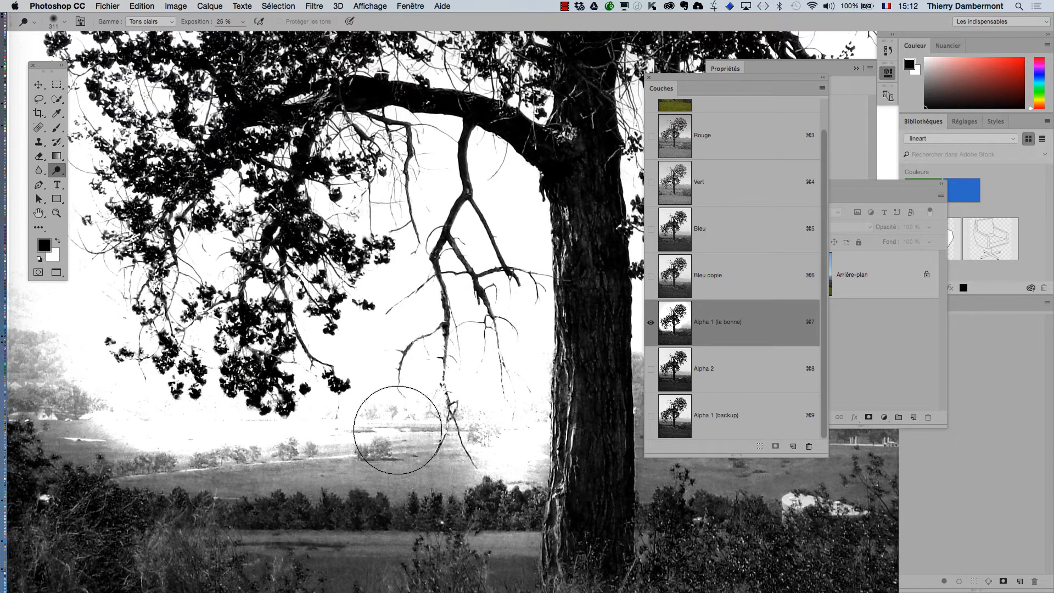
{"action": "left_click", "coordinate": [445, 425], "text": "alt"}
{"action": "left_click", "coordinate": [373, 409], "text": "alt"}
{"action": "left_click_drag", "start_coordinate": [456, 392], "coordinate": [401, 516]}
{"action": "left_click_drag", "start_coordinate": [438, 391], "coordinate": [354, 429]}
Dodge the remaining grey sky around the whole tree with a brush size of 1109.
{"action": "left_click_drag", "start_coordinate": [273, 331], "coordinate": [342, 329]}
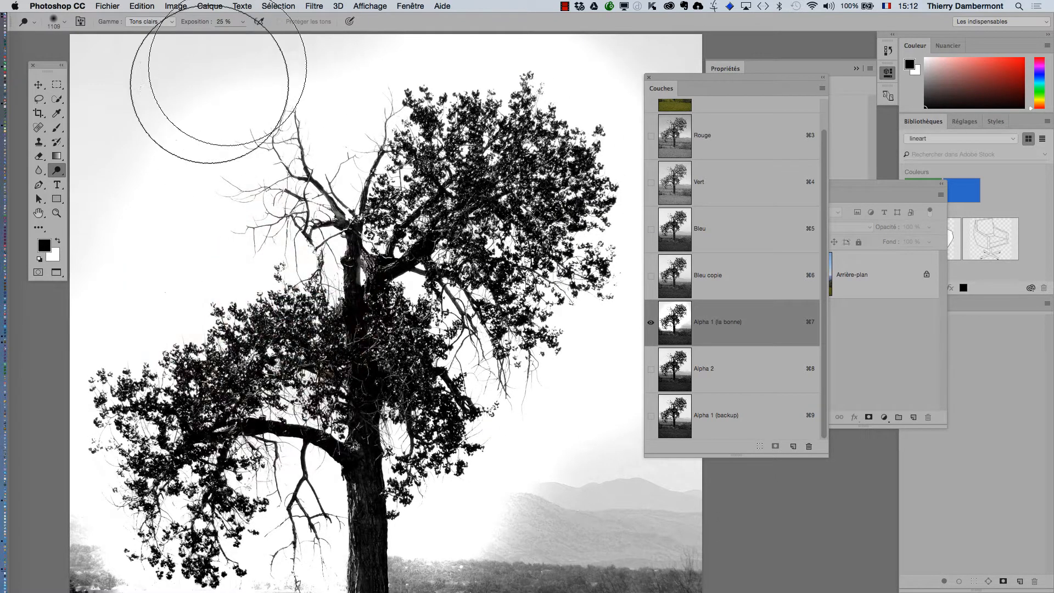
{"action": "mouse_move", "coordinate": [211, 88]}
{"action": "left_mouse_down"}
{"action": "mouse_move", "coordinate": [181, 238]}
{"action": "mouse_move", "coordinate": [138, 350]}
{"action": "mouse_move", "coordinate": [129, 440]}
{"action": "mouse_move", "coordinate": [189, 509]}
{"action": "left_mouse_up"}
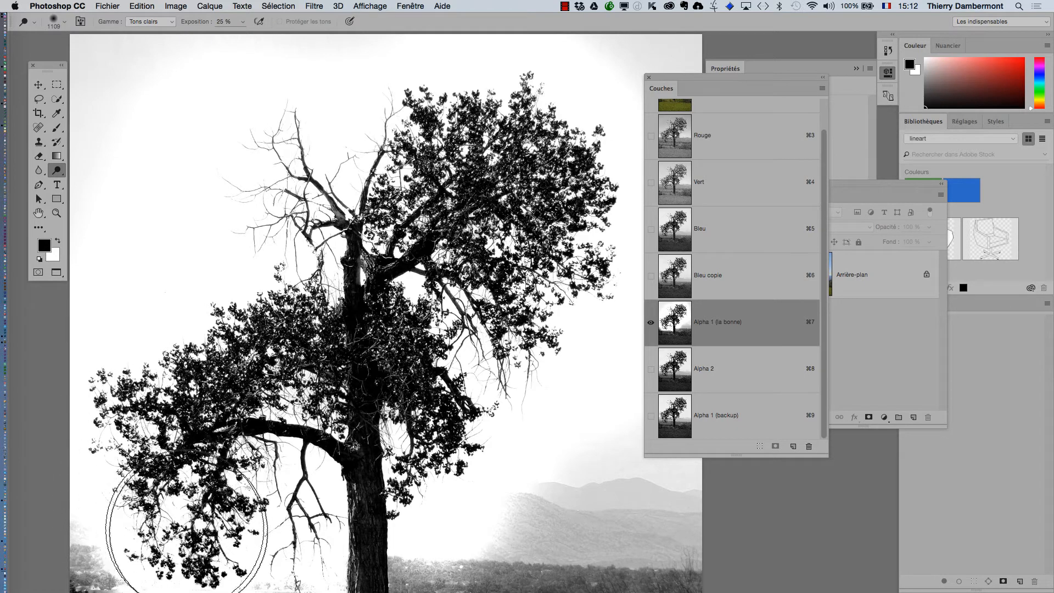
{"action": "mouse_move", "coordinate": [319, 184]}
{"action": "left_mouse_down"}
{"action": "mouse_move", "coordinate": [234, 252]}
{"action": "mouse_move", "coordinate": [434, 148]}
{"action": "mouse_move", "coordinate": [518, 188]}
{"action": "mouse_move", "coordinate": [529, 442]}
{"action": "mouse_move", "coordinate": [498, 516]}
{"action": "left_mouse_up"}
{"action": "left_click_drag", "start_coordinate": [502, 455], "coordinate": [529, 303]}
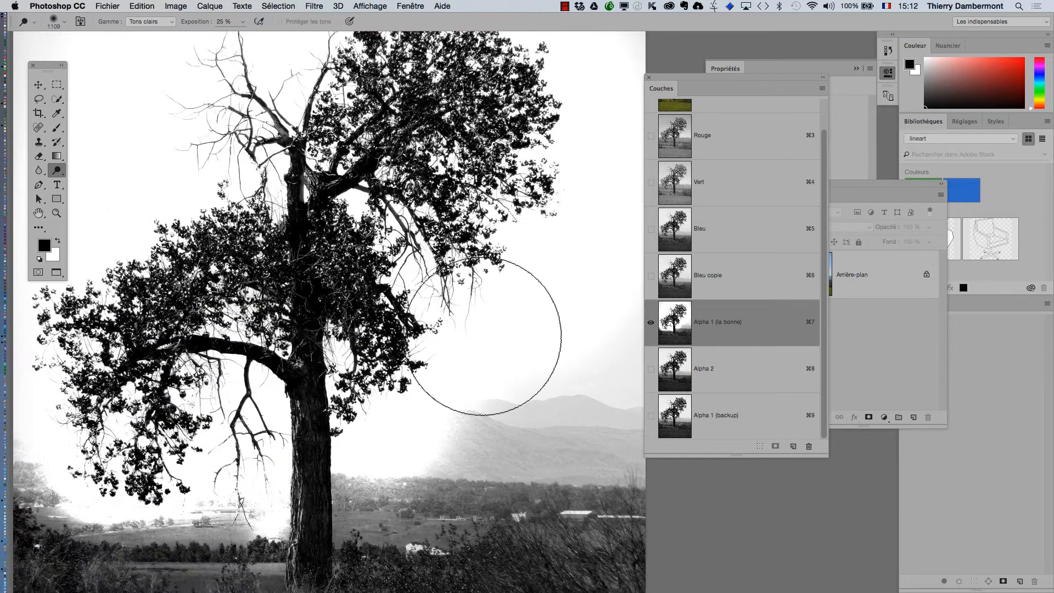
Dodge the light gaps between the leaves and branches around the trunk with a brush size of 548.
{"action": "mouse_move", "coordinate": [466, 321]}
{"action": "left_mouse_down"}
{"action": "mouse_move", "coordinate": [440, 404]}
{"action": "mouse_move", "coordinate": [333, 467]}
{"action": "mouse_move", "coordinate": [394, 523]}
{"action": "mouse_move", "coordinate": [319, 494]}
{"action": "mouse_move", "coordinate": [279, 495]}
{"action": "left_mouse_up"}
{"action": "scroll", "coordinate": [359, 496], "scroll_direction": "up", "scroll_amount": 5}
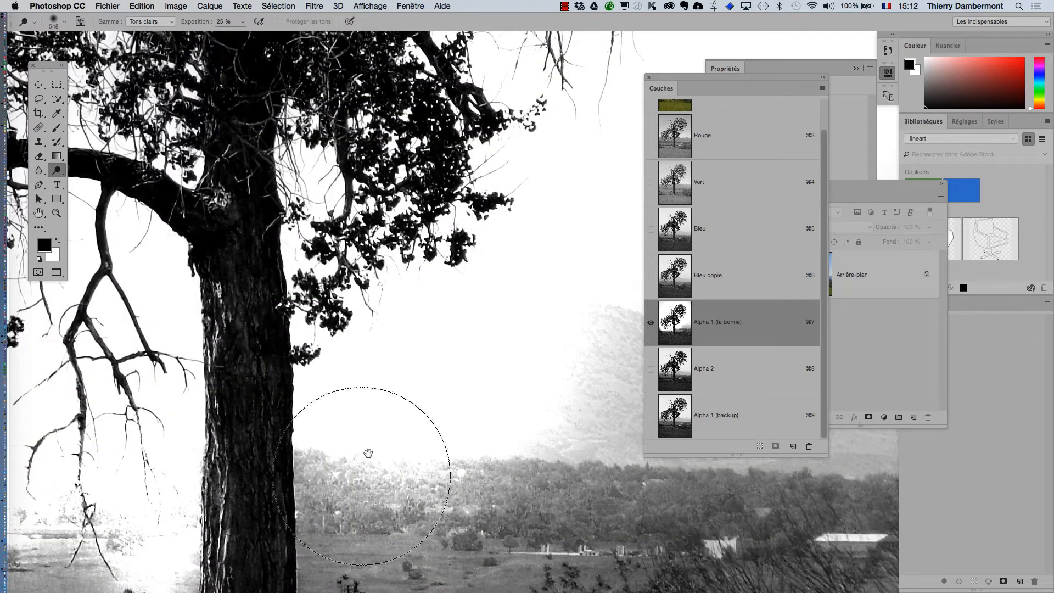
{"action": "left_click_drag", "start_coordinate": [362, 369], "coordinate": [380, 277]}
{"action": "left_click_drag", "start_coordinate": [315, 178], "coordinate": [391, 469]}
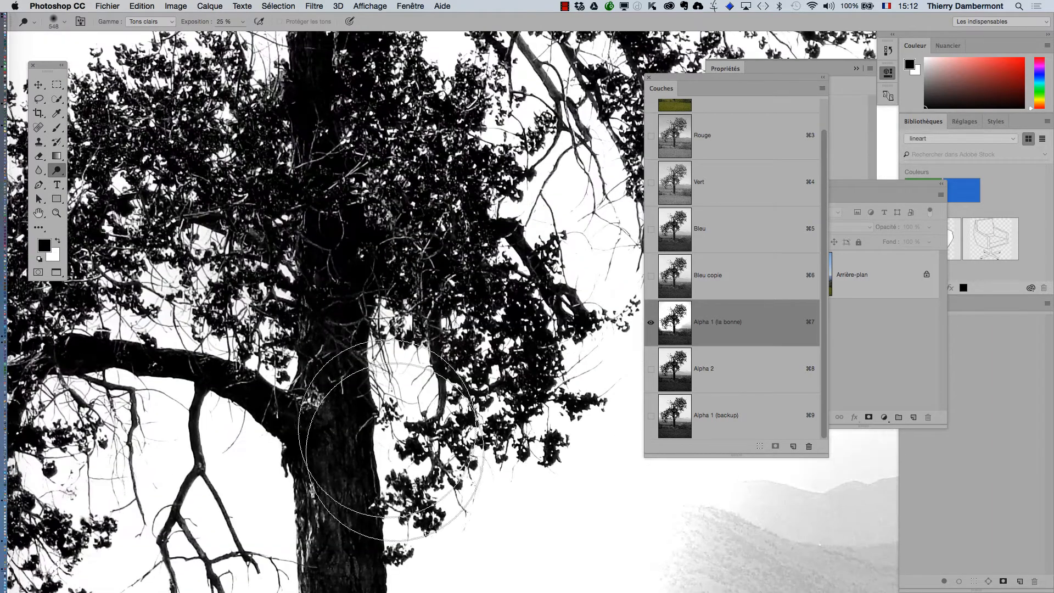
{"action": "left_click_drag", "start_coordinate": [273, 366], "coordinate": [278, 374]}
{"action": "left_click_drag", "start_coordinate": [284, 334], "coordinate": [241, 339]}
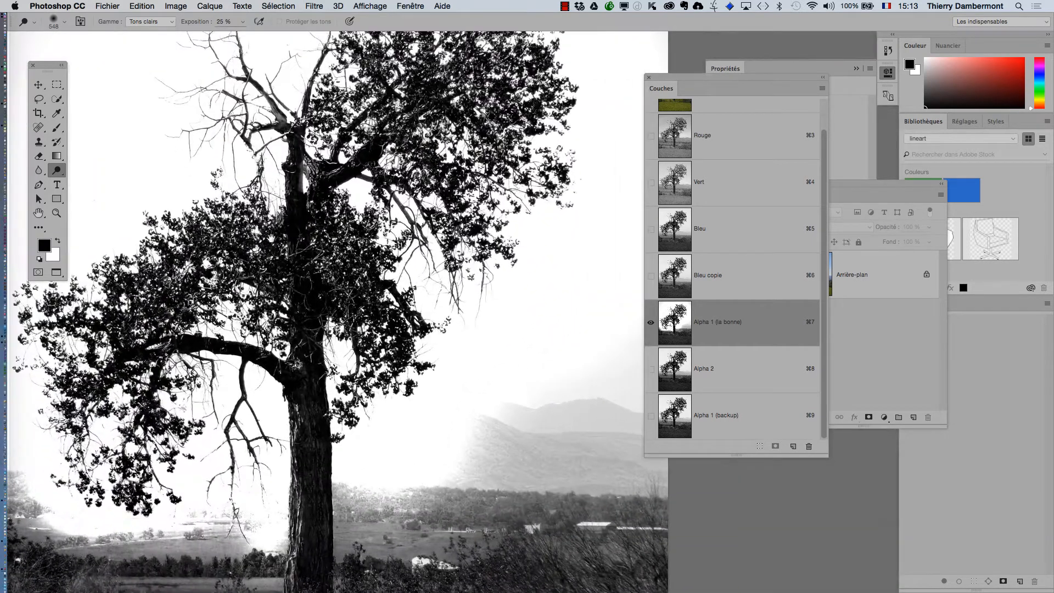
Dodge the treeline and field along the right edge of the lower trunk, reducing the brush size to 215.
{"action": "left_click_drag", "start_coordinate": [421, 435], "coordinate": [407, 376]}
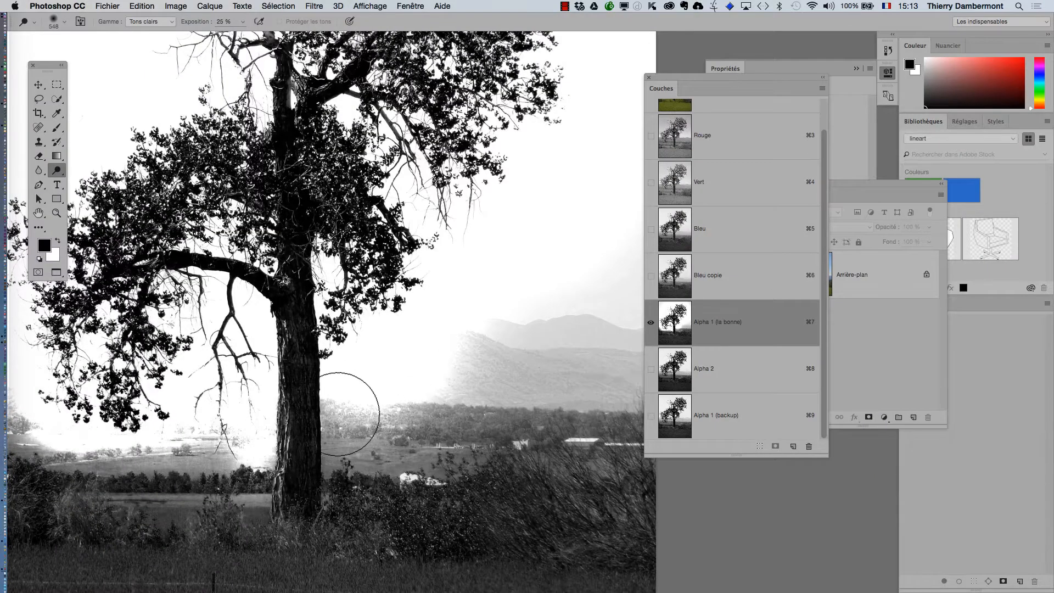
{"action": "left_click_drag", "start_coordinate": [344, 420], "coordinate": [331, 423]}
{"action": "scroll", "coordinate": [330, 428], "scroll_direction": "up", "scroll_amount": 3}
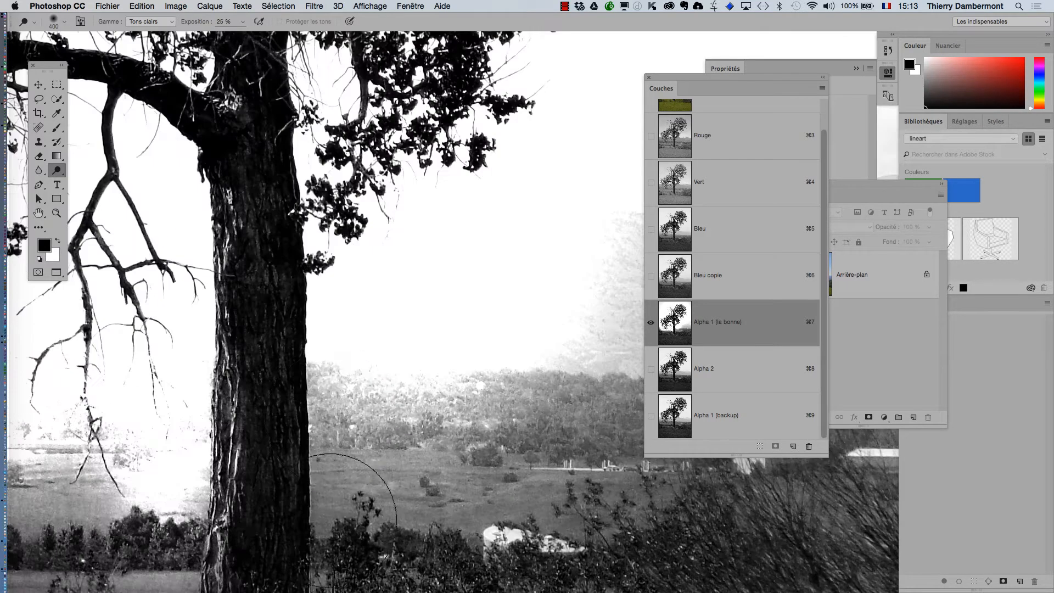
{"action": "mouse_move", "coordinate": [330, 460]}
{"action": "left_mouse_down"}
{"action": "mouse_move", "coordinate": [329, 422]}
{"action": "mouse_move", "coordinate": [356, 465]}
{"action": "mouse_move", "coordinate": [347, 506]}
{"action": "mouse_move", "coordinate": [318, 395]}
{"action": "mouse_move", "coordinate": [357, 483]}
{"action": "mouse_move", "coordinate": [383, 461]}
{"action": "mouse_move", "coordinate": [335, 468]}
{"action": "mouse_move", "coordinate": [270, 551]}
{"action": "left_mouse_up"}
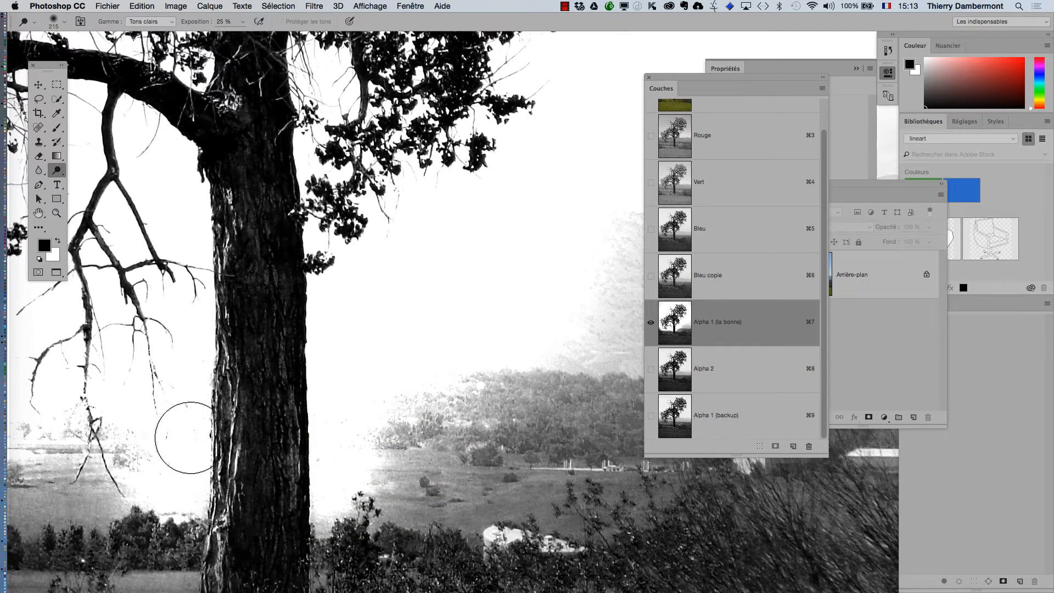
Dodge the light gaps in the foliage and branches right of the upper trunk with a much larger brush.
{"action": "left_click", "coordinate": [408, 420], "text": "alt"}
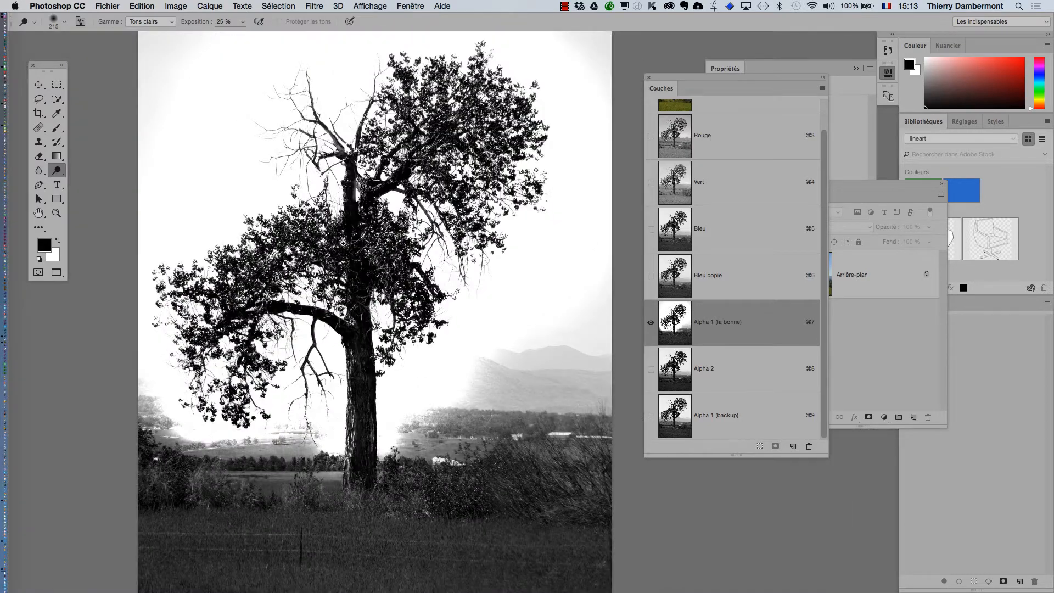
{"action": "left_click", "coordinate": [350, 229], "text": "super"}
{"action": "left_click", "coordinate": [351, 229], "text": "super"}
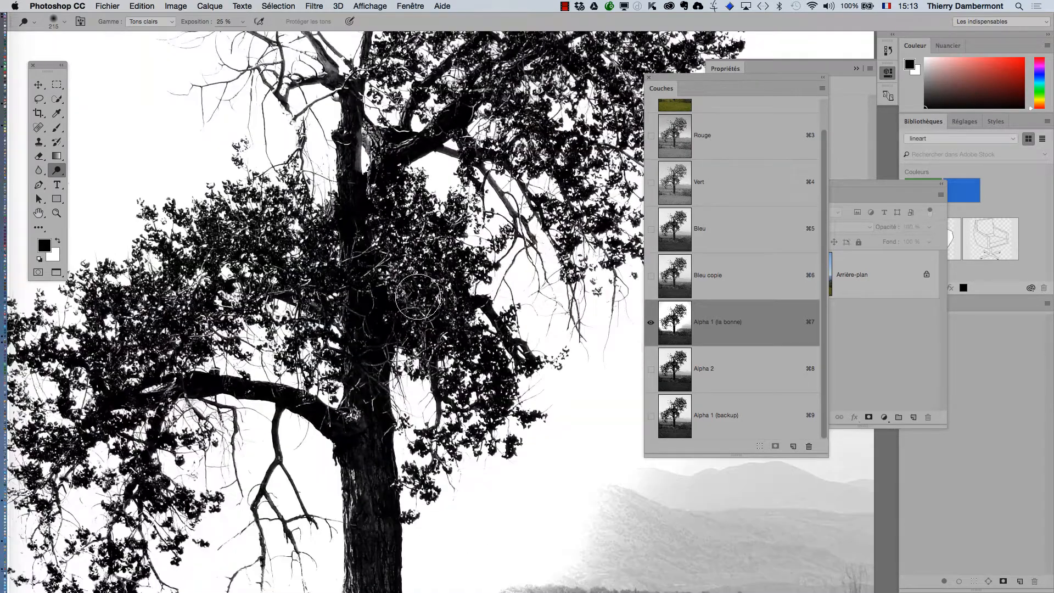
{"action": "mouse_move", "coordinate": [419, 313]}
{"action": "left_mouse_down"}
{"action": "mouse_move", "coordinate": [406, 403]}
{"action": "mouse_move", "coordinate": [505, 392]}
{"action": "left_mouse_up"}
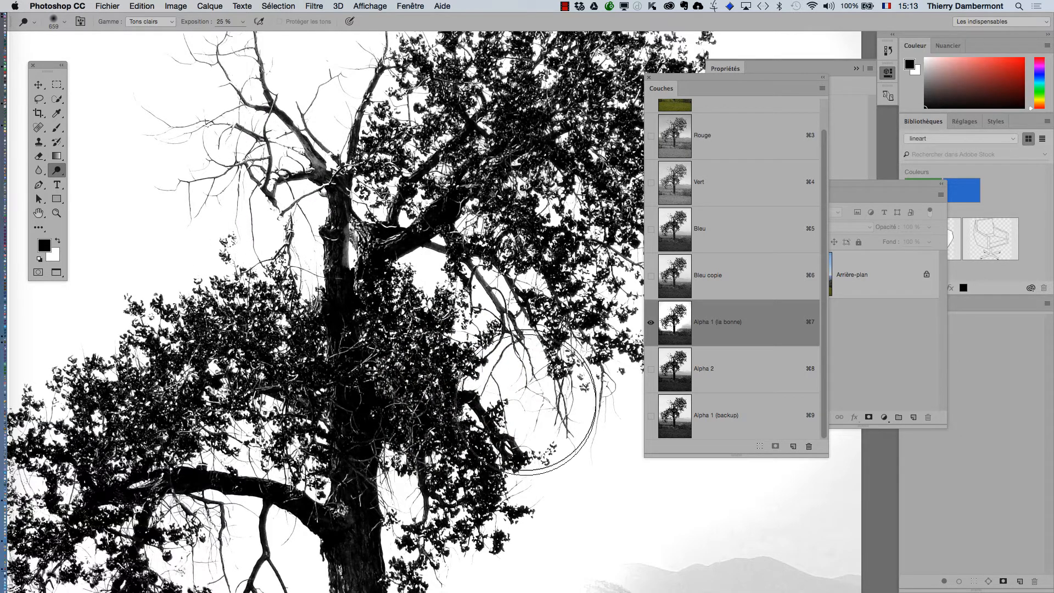
{"action": "left_click_drag", "start_coordinate": [508, 211], "coordinate": [487, 298]}
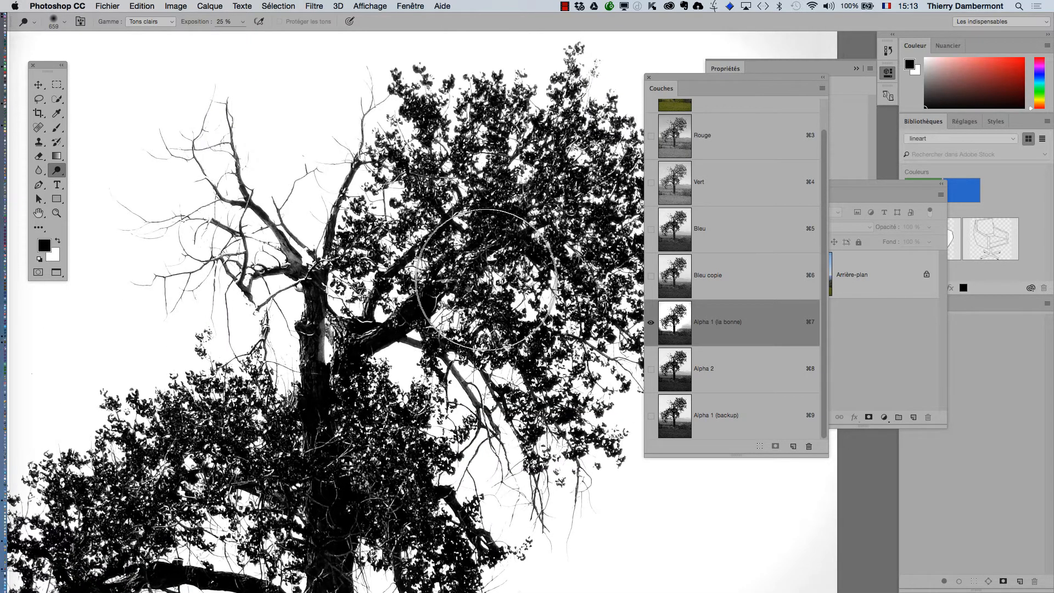
Examine the foliage and thin hanging branches right of the trunk up close, and check the whole tree against the whitened background.
{"action": "left_click", "coordinate": [487, 298], "text": "alt"}
{"action": "left_click_drag", "start_coordinate": [536, 520], "coordinate": [517, 379]}
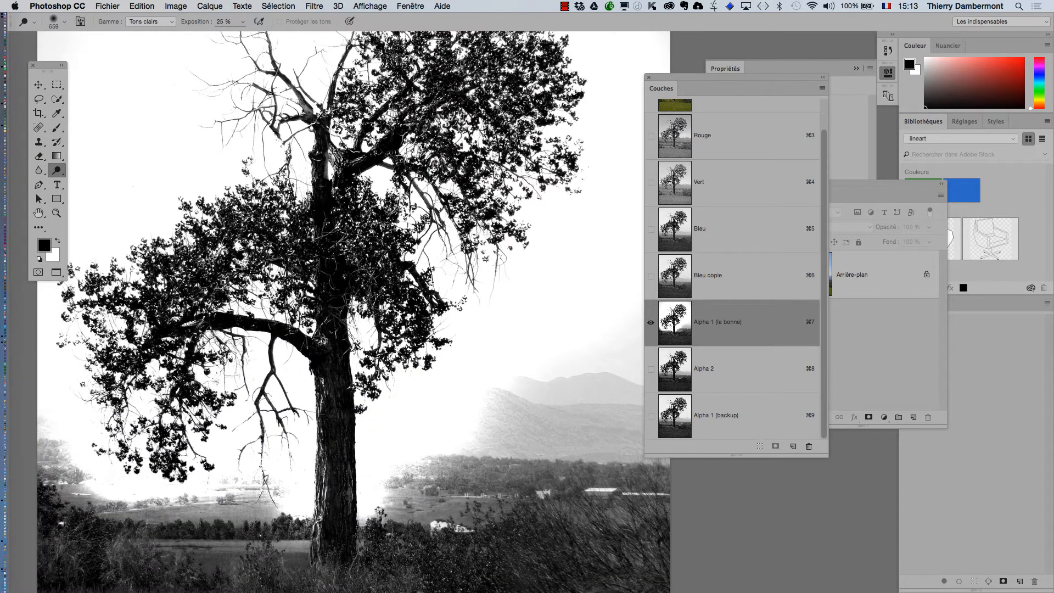
{"action": "left_click", "coordinate": [500, 208], "text": "super"}
{"action": "left_click", "coordinate": [500, 207], "text": "super"}
{"action": "left_click", "coordinate": [500, 210], "text": "super"}
{"action": "left_click_drag", "start_coordinate": [484, 255], "coordinate": [582, 258]}
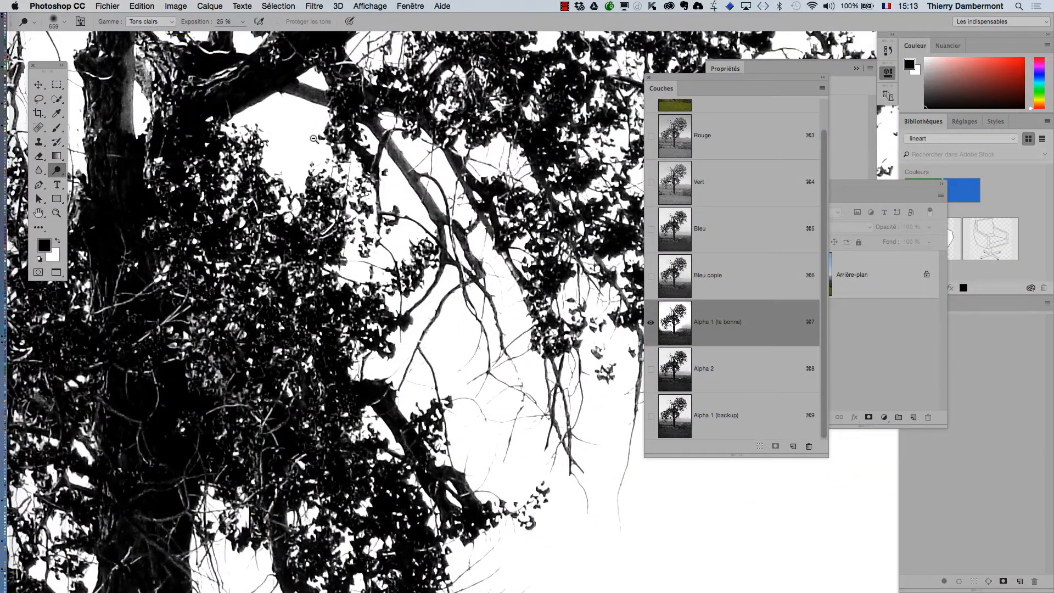
{"action": "left_click", "coordinate": [896, 553], "text": "alt+super"}
{"action": "left_click", "coordinate": [392, 196], "text": "alt+super"}
{"action": "left_click", "coordinate": [400, 198], "text": "alt+super"}
{"action": "left_click", "coordinate": [468, 221], "text": "alt+super"}
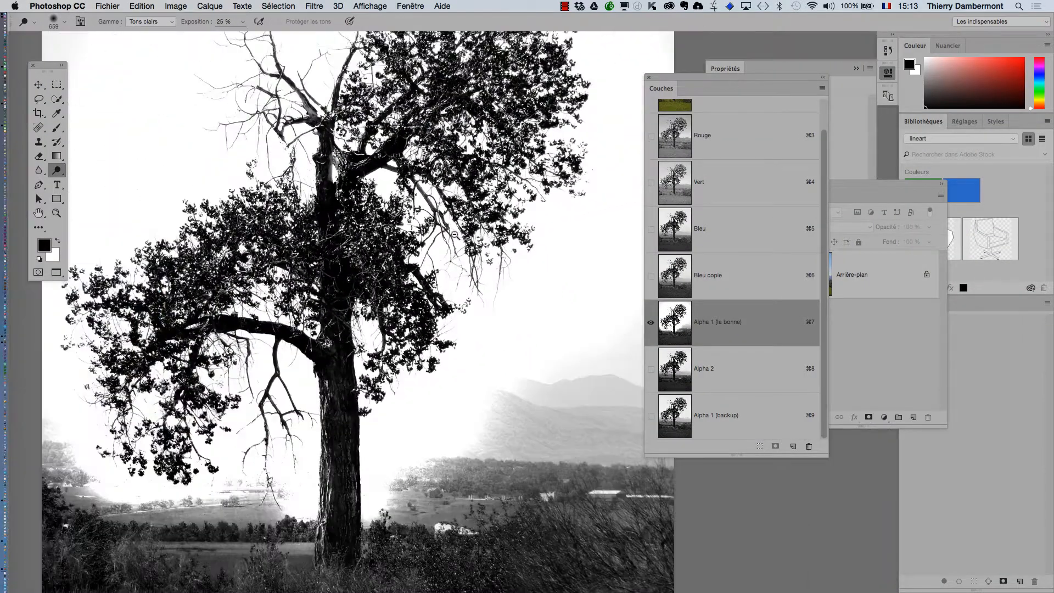
{"action": "left_click", "coordinate": [437, 230], "text": "alt+super"}
{"action": "left_click_drag", "start_coordinate": [438, 230], "coordinate": [434, 320]}
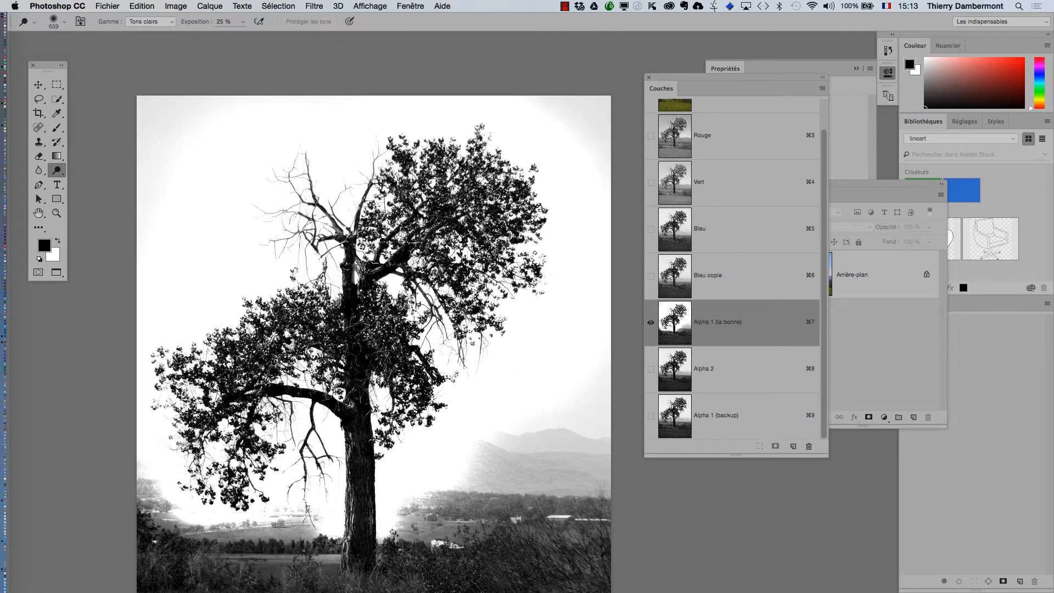
{"action": "left_click_drag", "start_coordinate": [352, 237], "coordinate": [374, 180]}
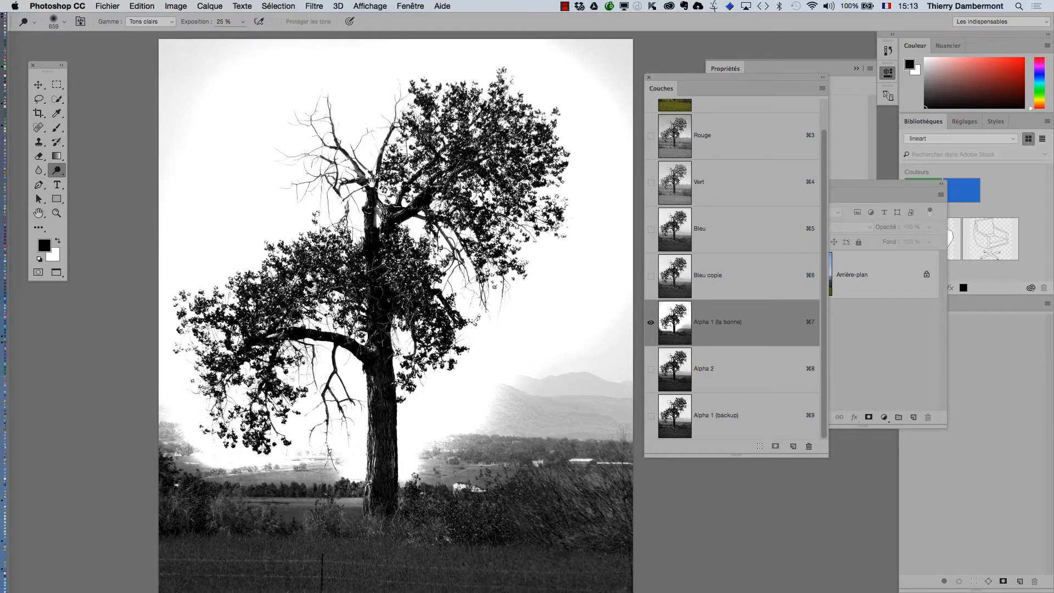
Save the document as a new Photoshop version named lone-old-cottonwood-tree-03.psd in the arbre folder, keeping the alpha channels.
{"action": "left_click", "coordinate": [106, 5]}
{"action": "left_click", "coordinate": [184, 123]}
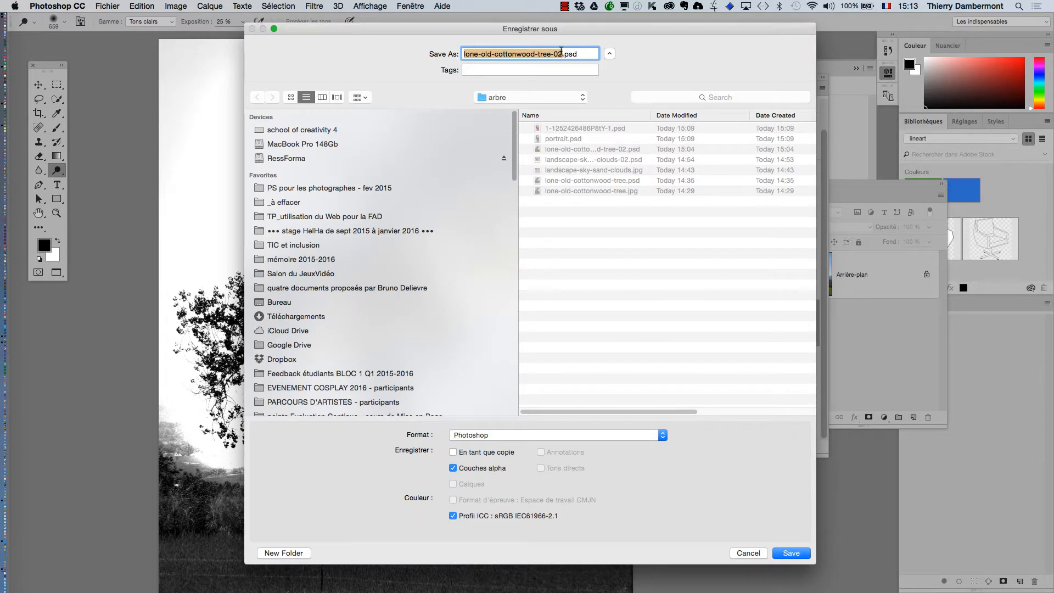
{"action": "left_click", "coordinate": [561, 52]}
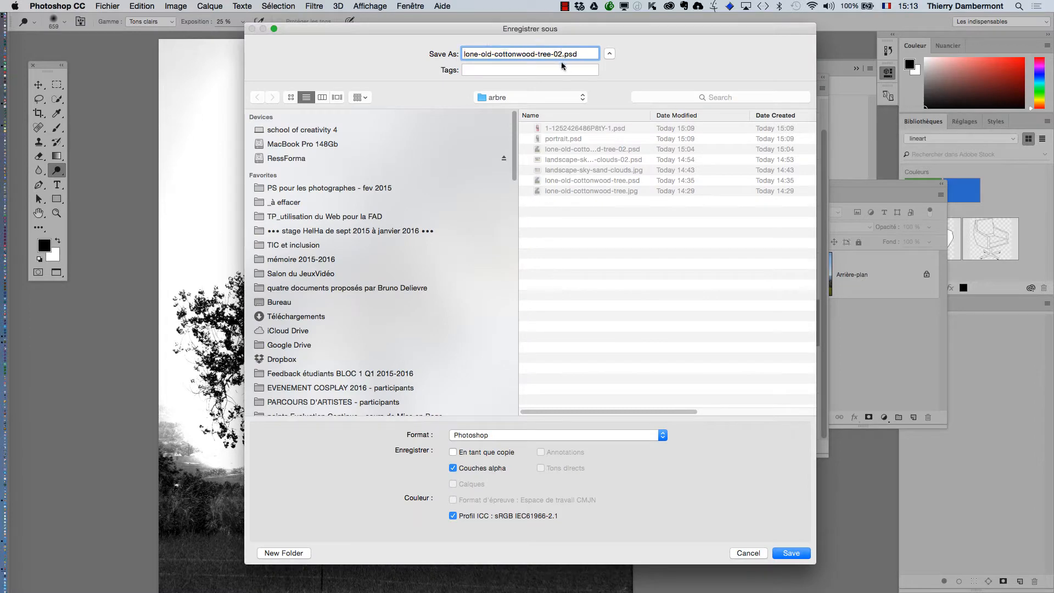
{"action": "type", "text": "3"}
{"action": "key", "text": "Return"}
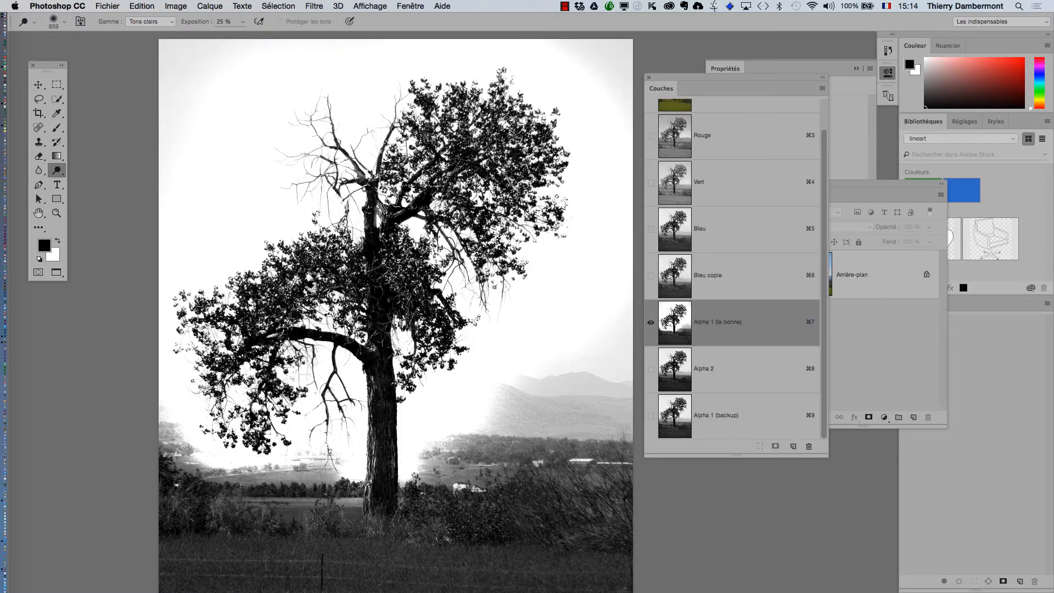